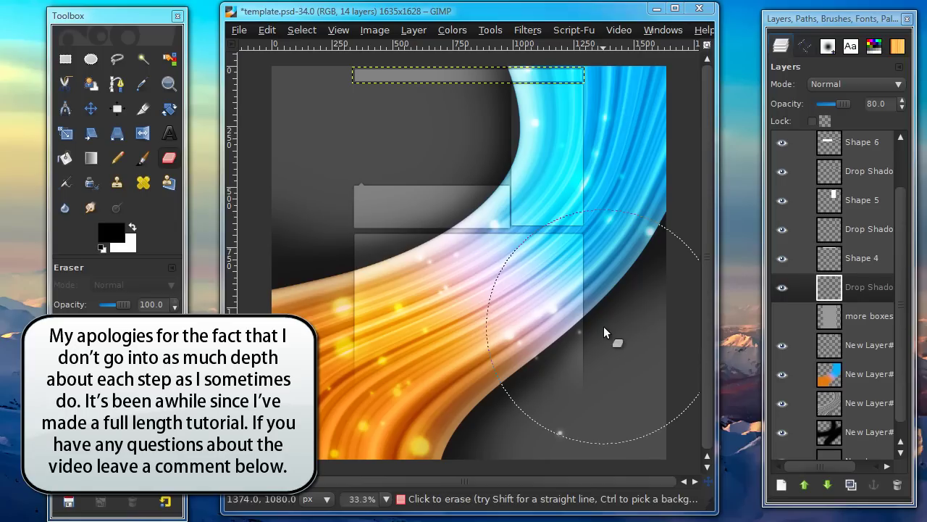
Switch from the Eraser to the Move tool and look around the previous image before zooming out.
left_click(139, 160)
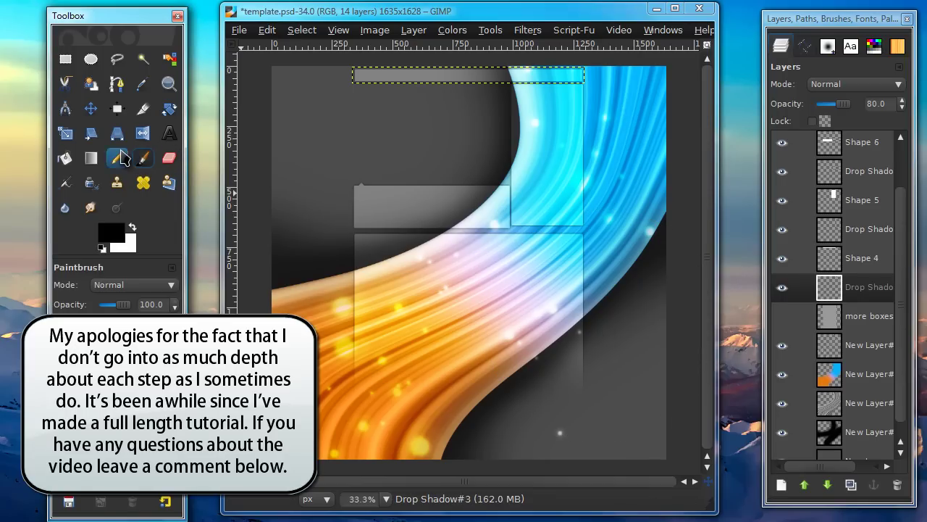
left_click(90, 109)
scroll(467, 242, "up", 1)
scroll(467, 242, "up", 1)
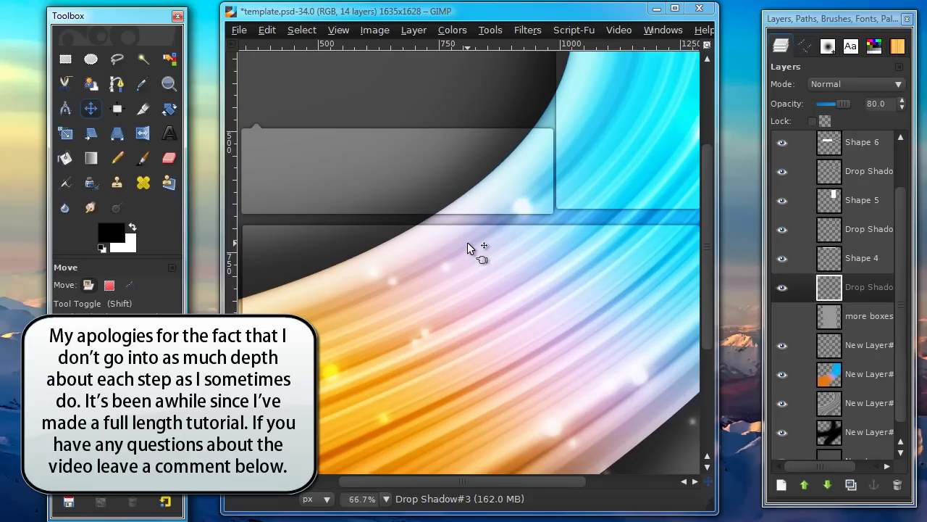
scroll(481, 228, "up", 1)
scroll(363, 399, "up", 5)
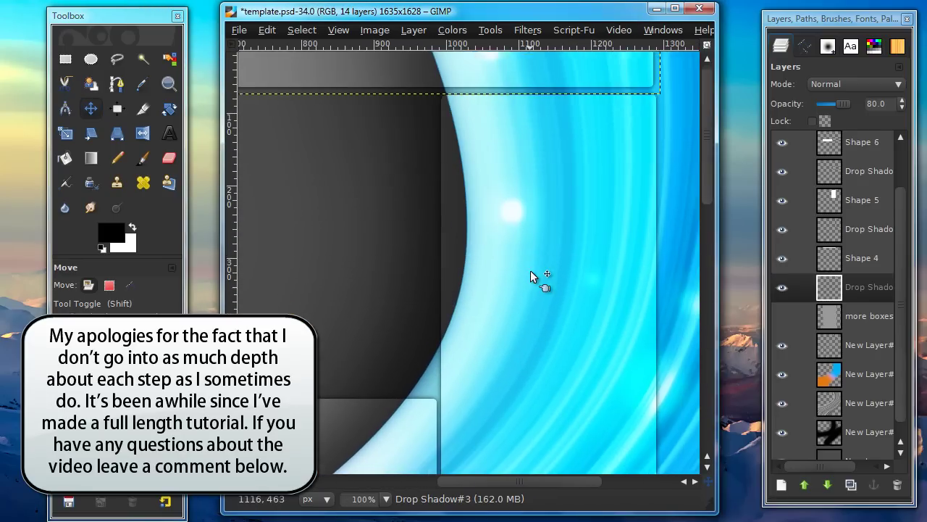
scroll(435, 284, "right", 4)
scroll(321, 278, "left", 5)
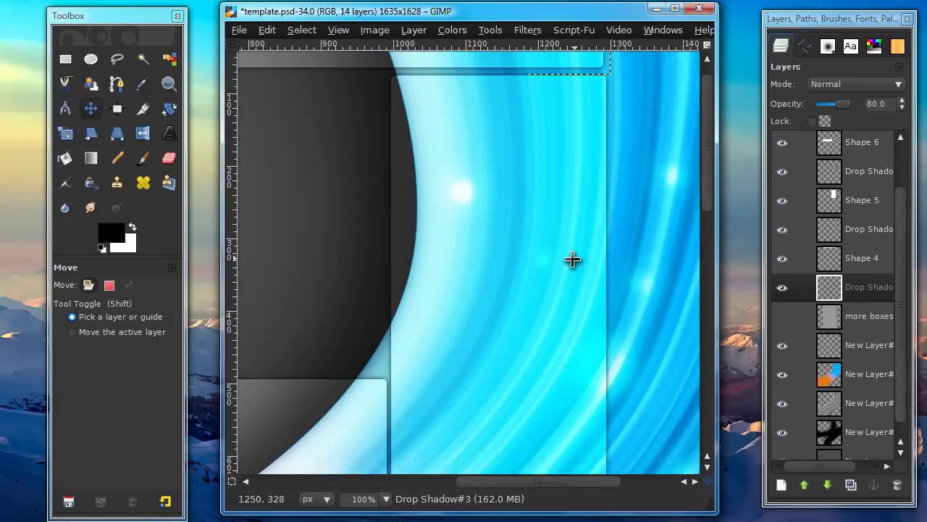
scroll(474, 331, "down", 11)
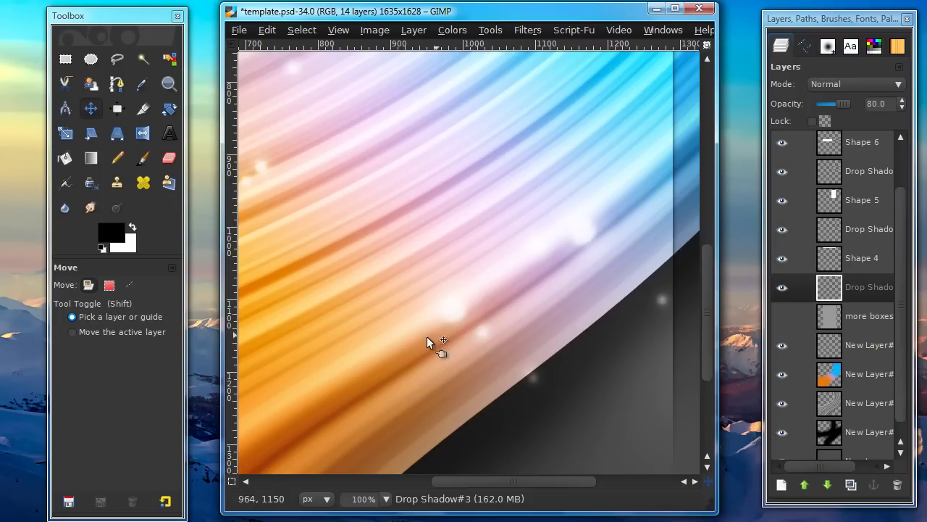
scroll(434, 341, "left", 11)
scroll(507, 399, "up", 8)
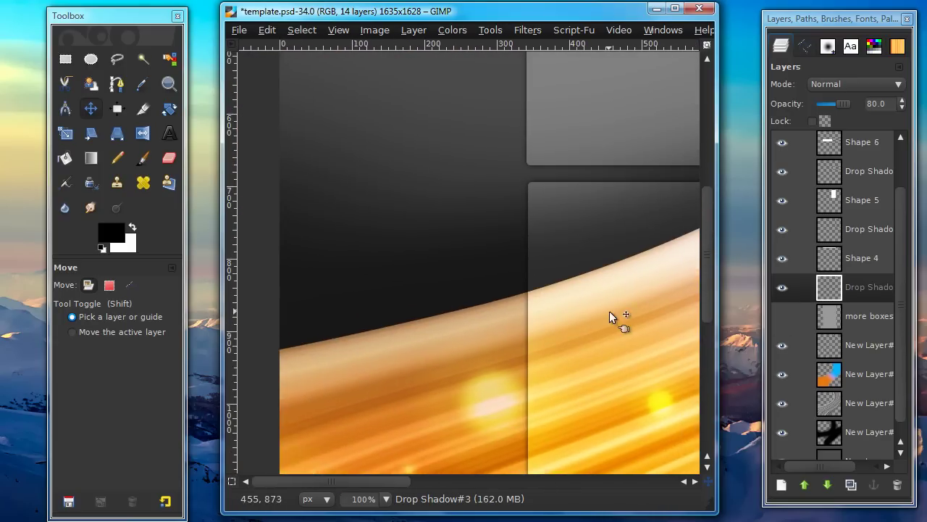
scroll(499, 437, "right", 3)
key("ctrl")
scroll(533, 348, "down", 3)
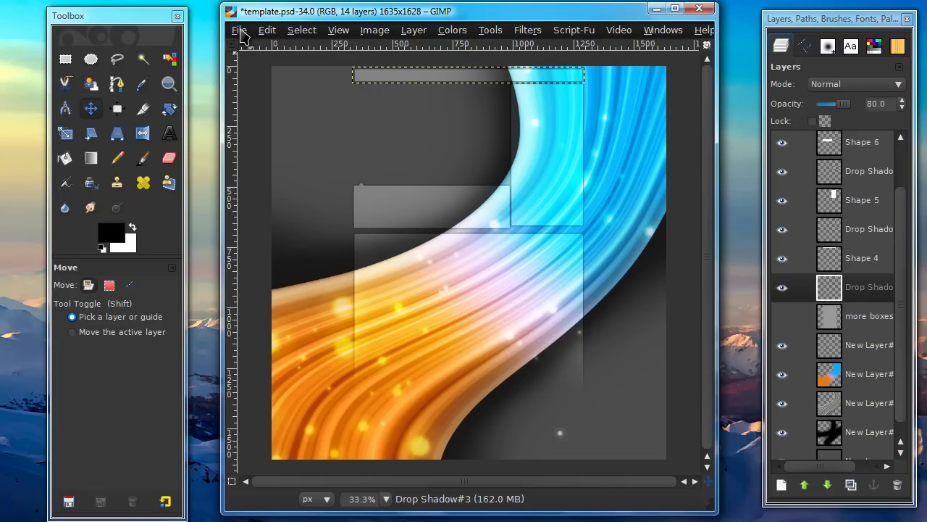
Reopen template.psd from the recent files list.
left_click(242, 31)
mouse_move(290, 123)
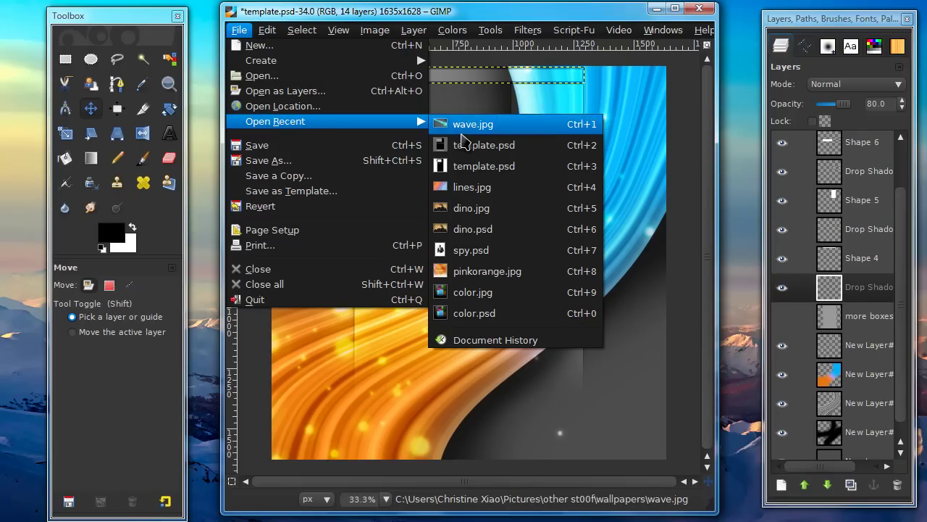
left_click(464, 144)
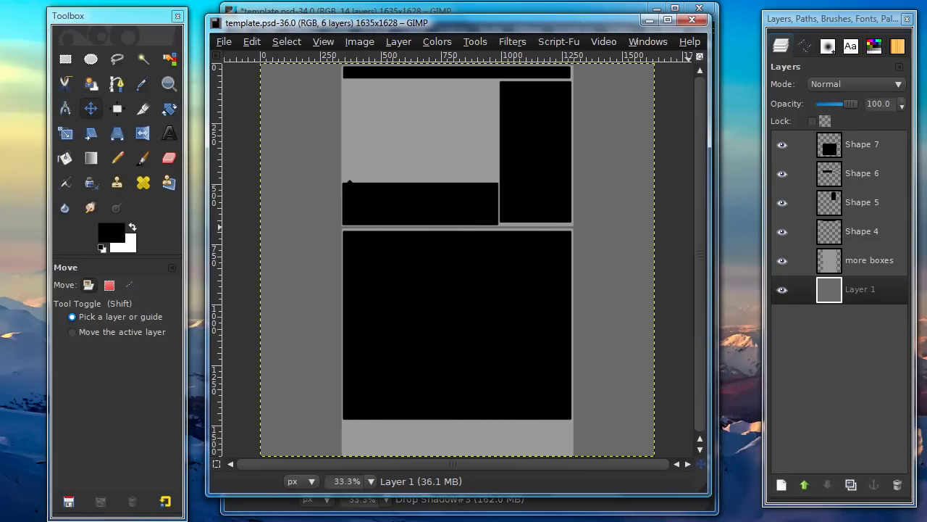
Delete the 'more boxes' layer and hide Shape 7, 6, 5 and 4.
left_click(868, 264)
left_click_drag(826, 29, 801, 28)
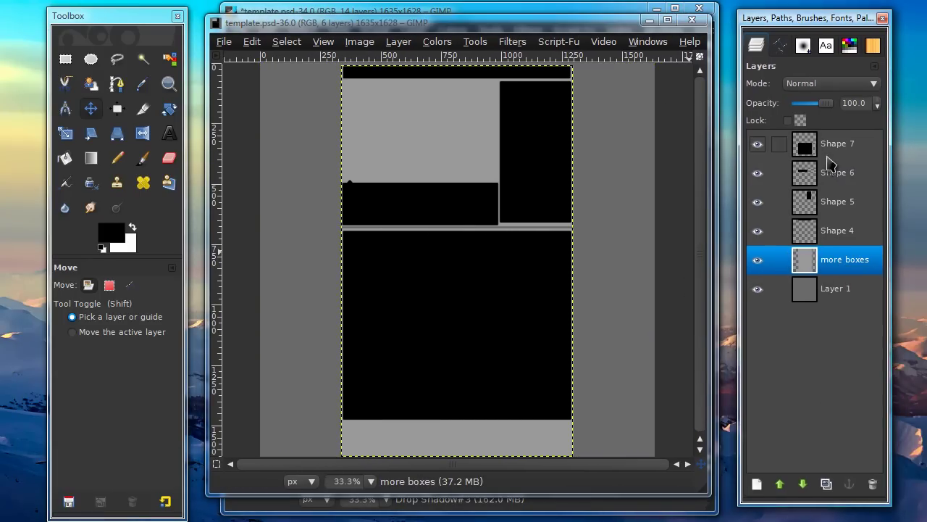
left_click(874, 485)
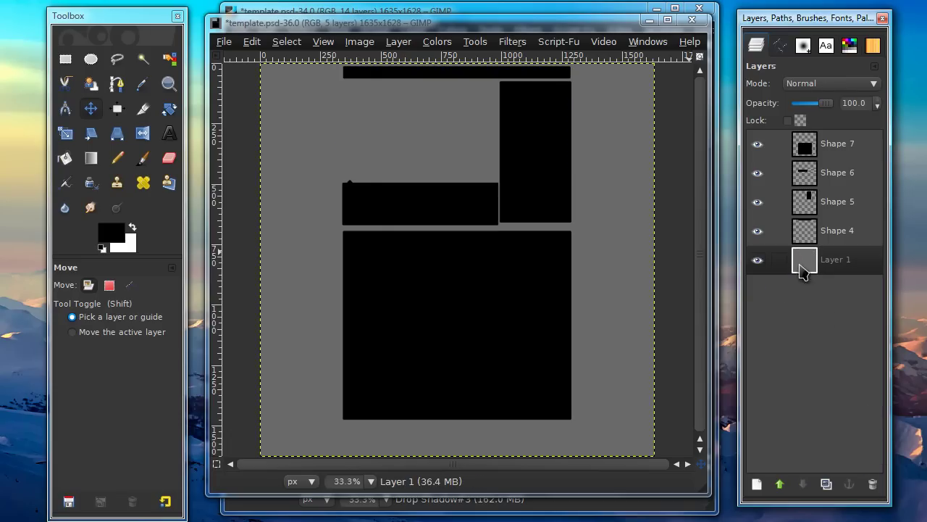
left_click(757, 143)
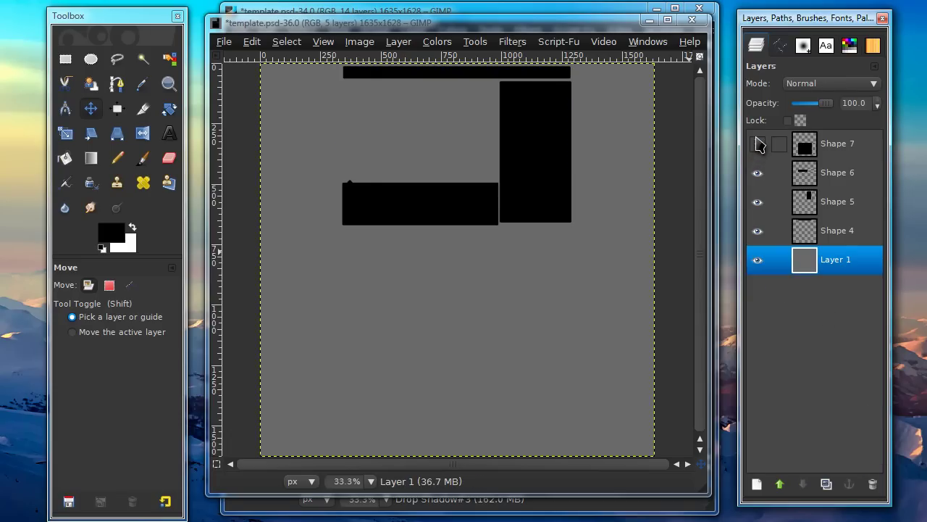
left_click(757, 172)
left_click(757, 201)
left_click(758, 232)
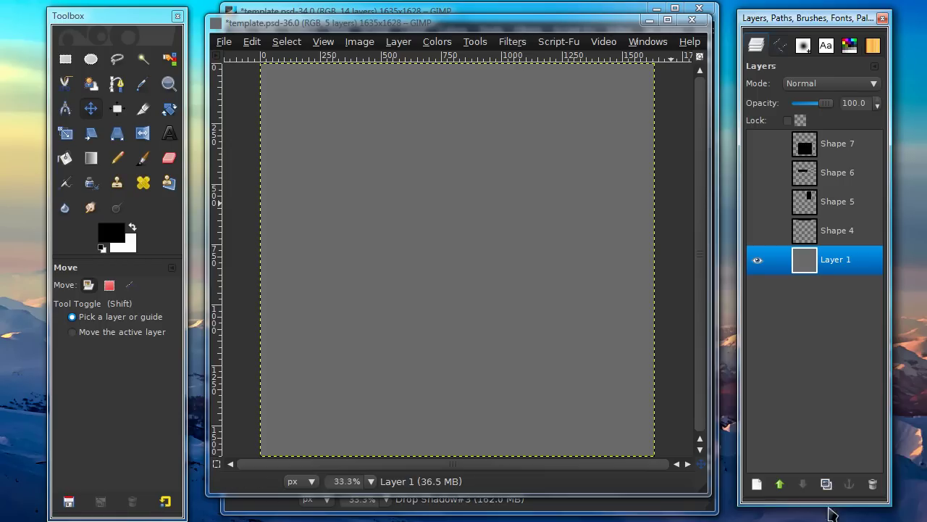
Add a new layer above Layer 1 and bucket-fill it with white.
left_click(757, 484)
key("Return")
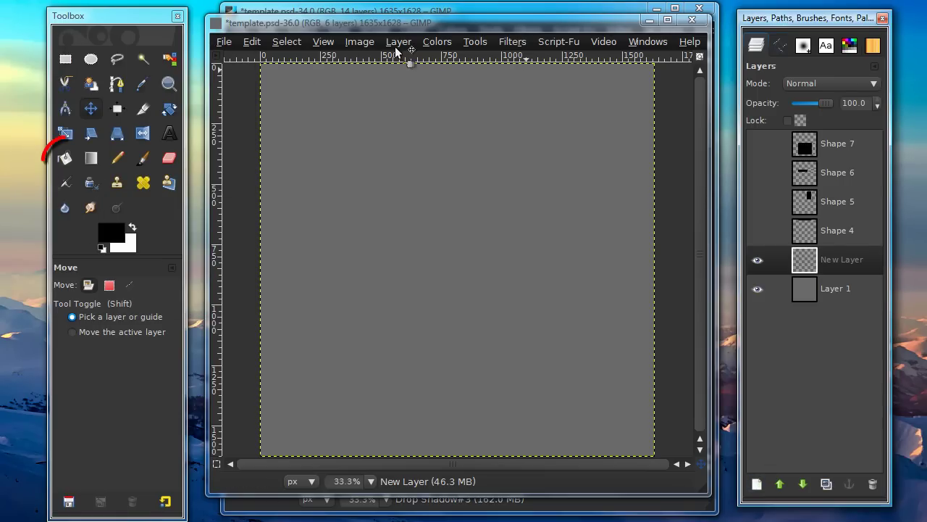
key("shift+b")
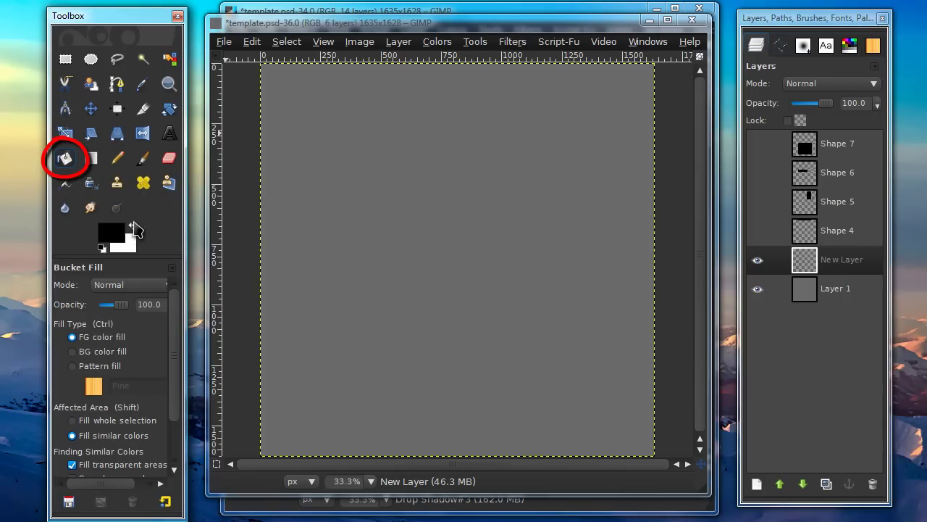
left_click(132, 229)
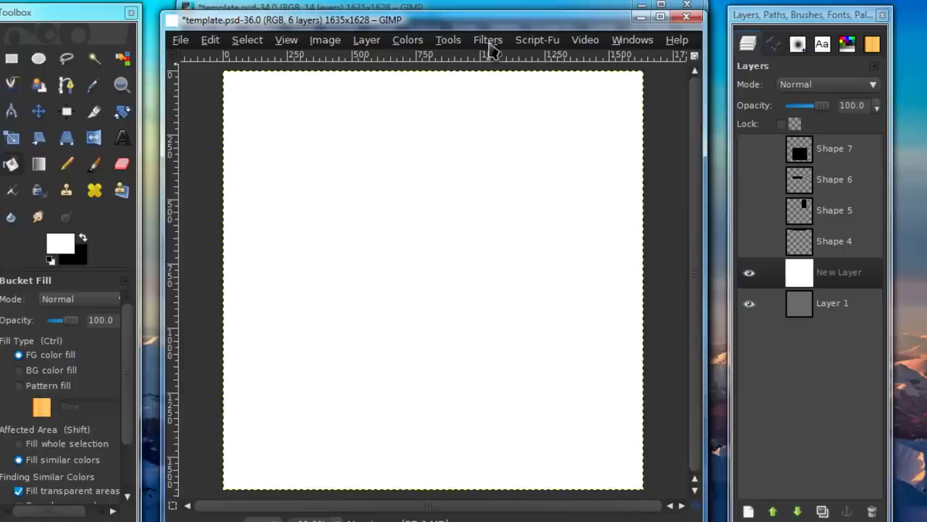
Render Difference Clouds noise with Detail 15, X size 16.0 and Y size 0.1.
left_click(520, 43)
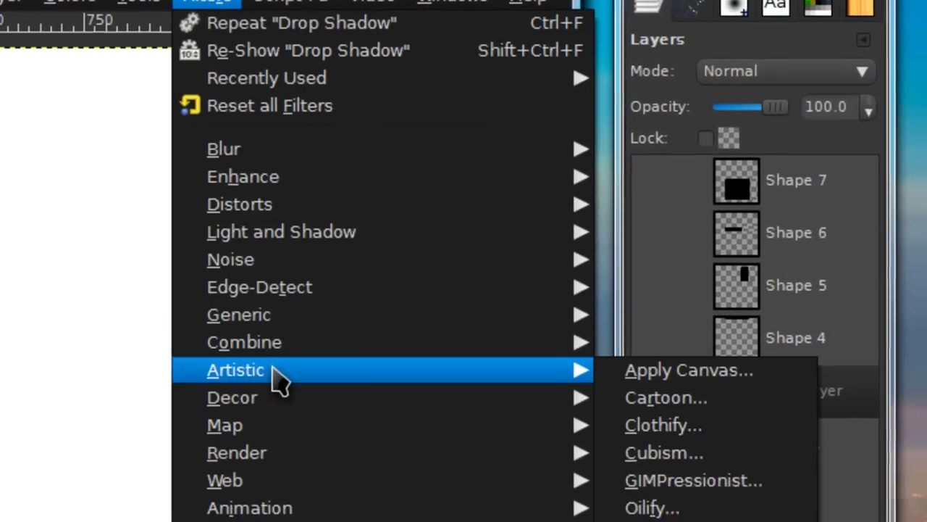
mouse_move(323, 356)
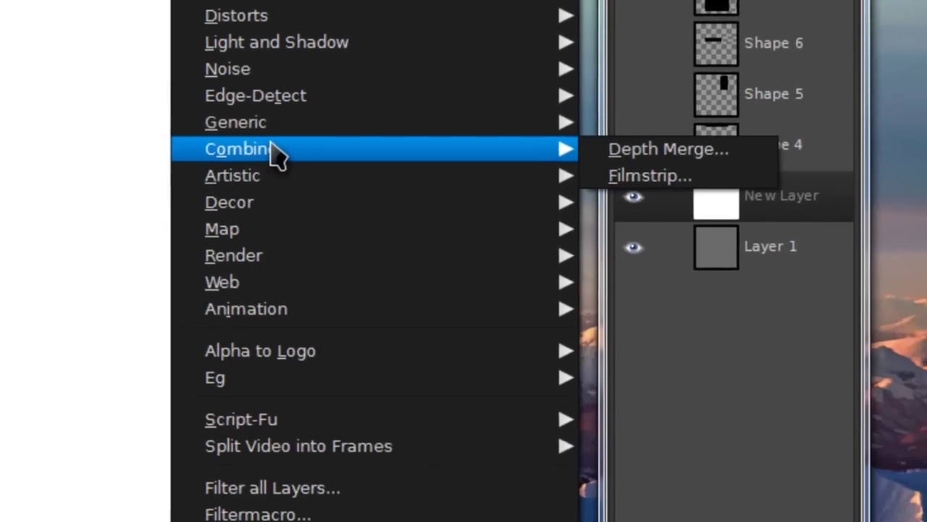
mouse_move(307, 257)
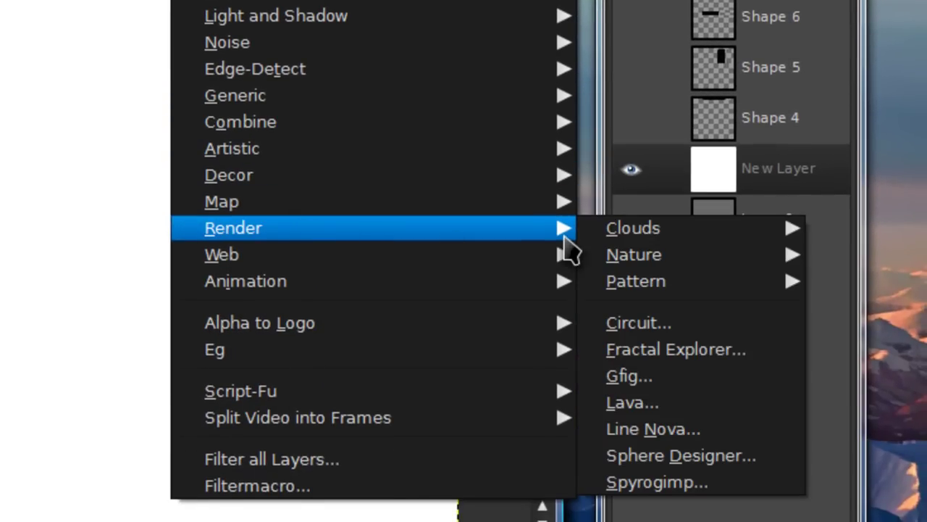
mouse_move(623, 233)
left_click(826, 230)
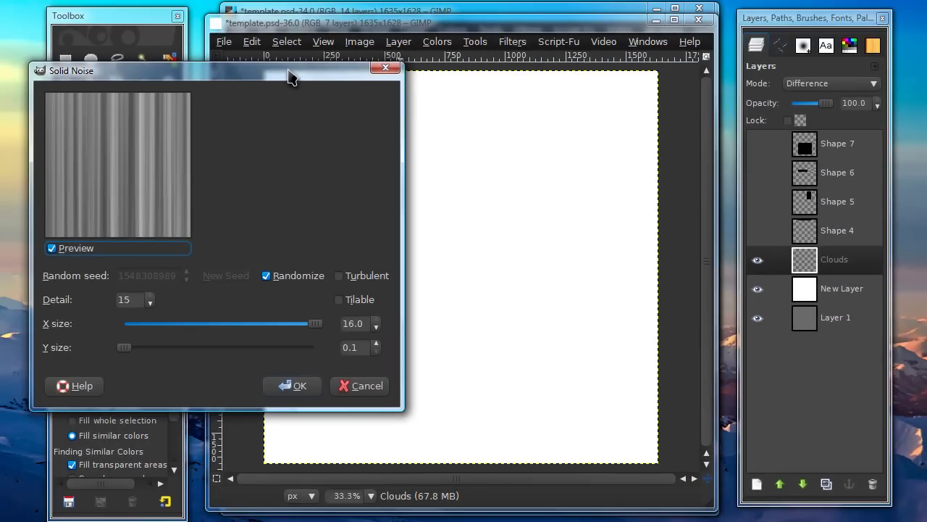
left_click_drag(263, 62, 439, 55)
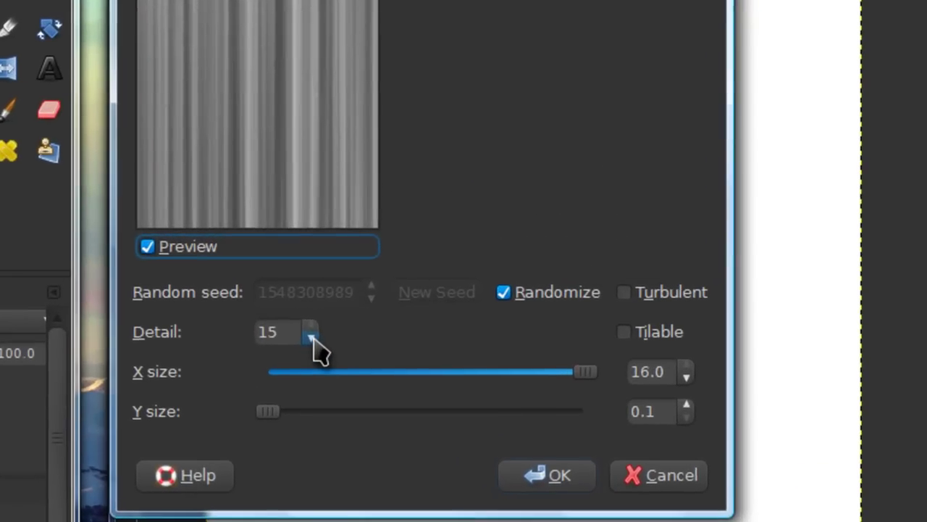
left_click(328, 295)
left_click(310, 328)
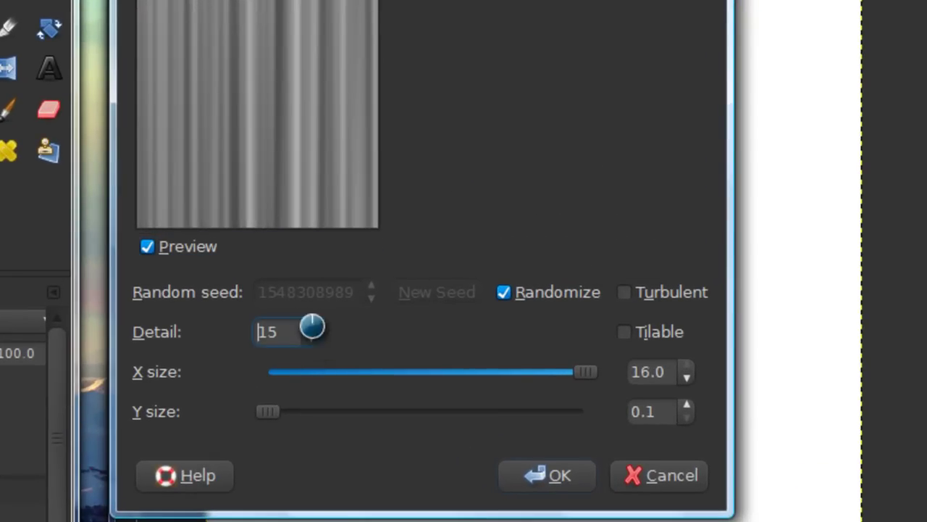
right_click(313, 327)
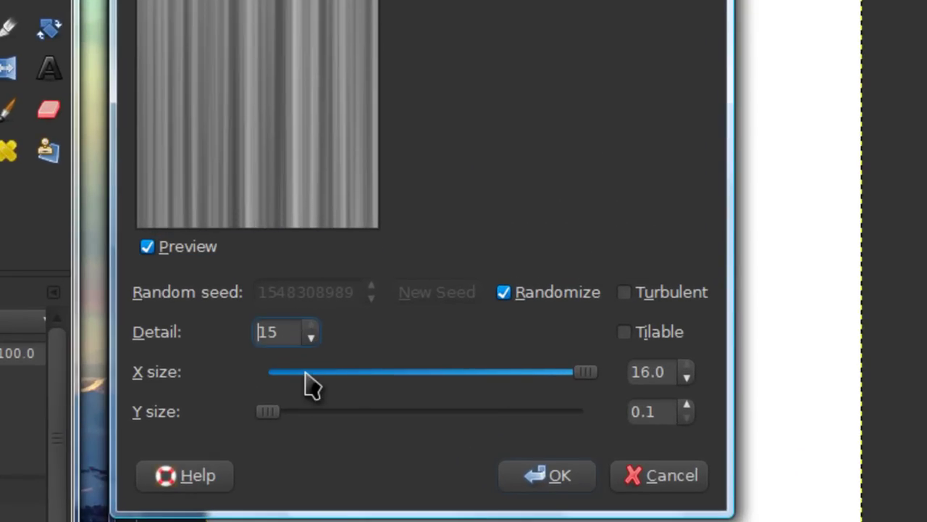
left_click(585, 373)
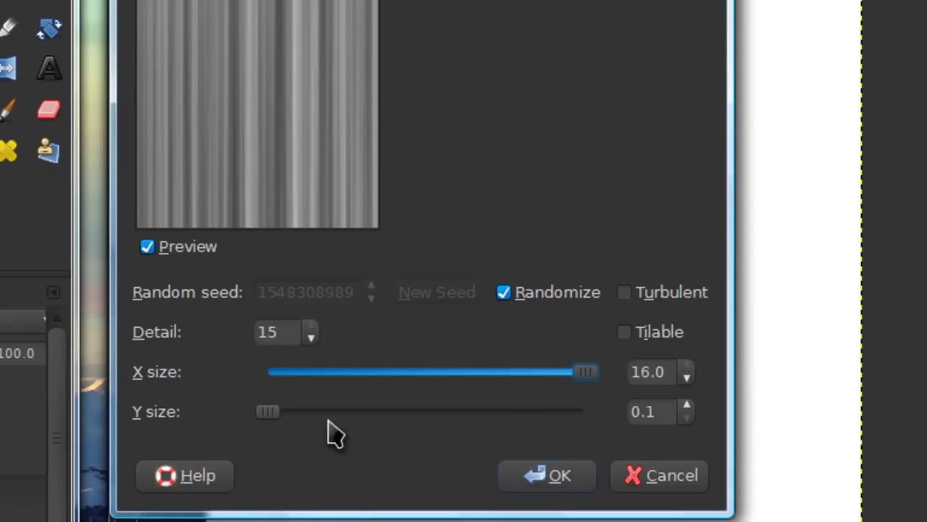
left_click(272, 413)
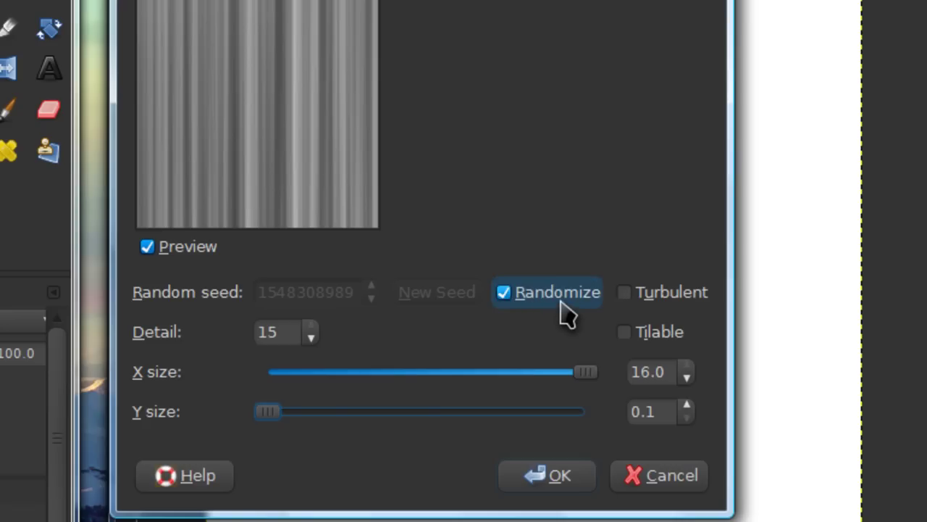
left_click(548, 479)
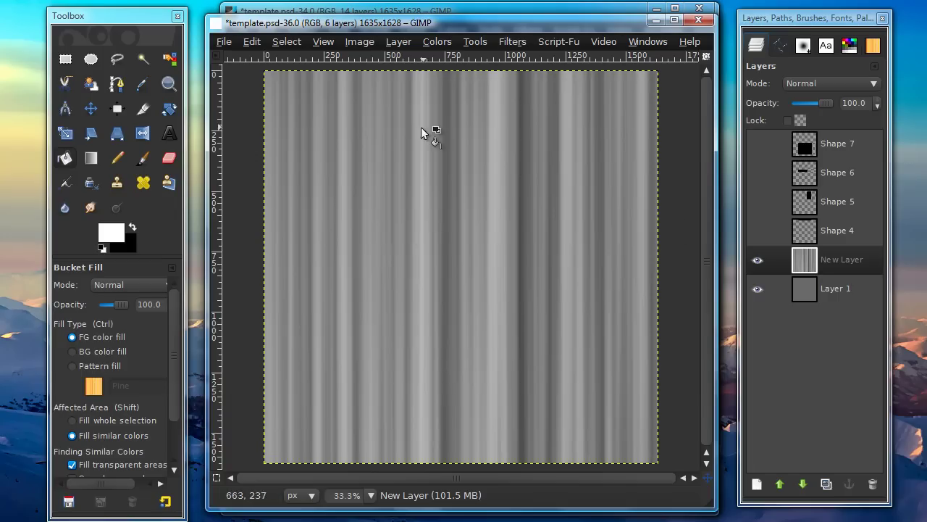
Rotate the streak layer by 31.92° so the stripes run diagonally.
left_click(168, 110)
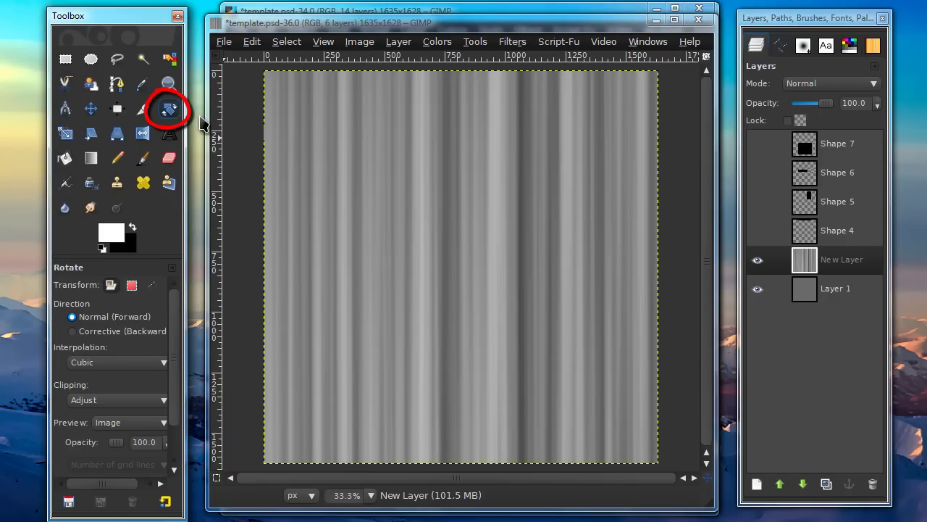
left_click(524, 118)
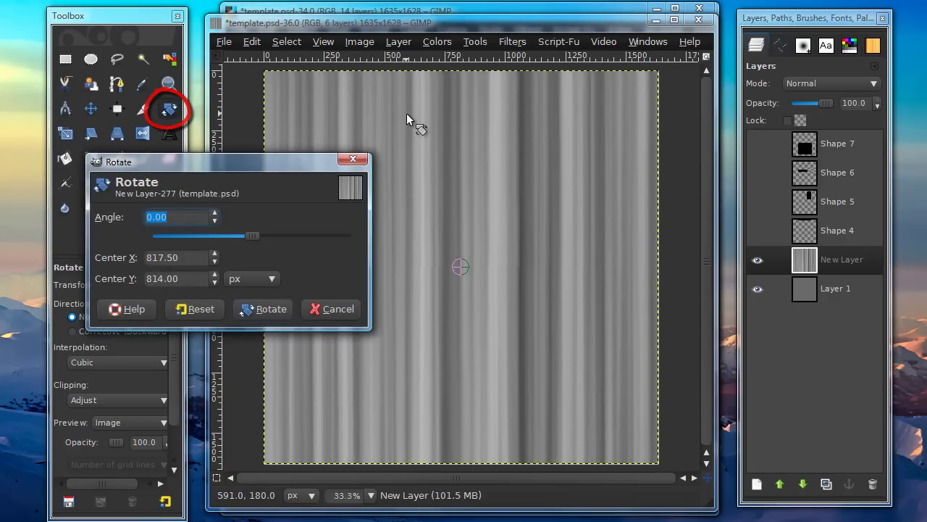
mouse_move(404, 114)
left_mouse_down()
mouse_move(427, 103)
mouse_move(501, 106)
mouse_move(493, 102)
left_mouse_up()
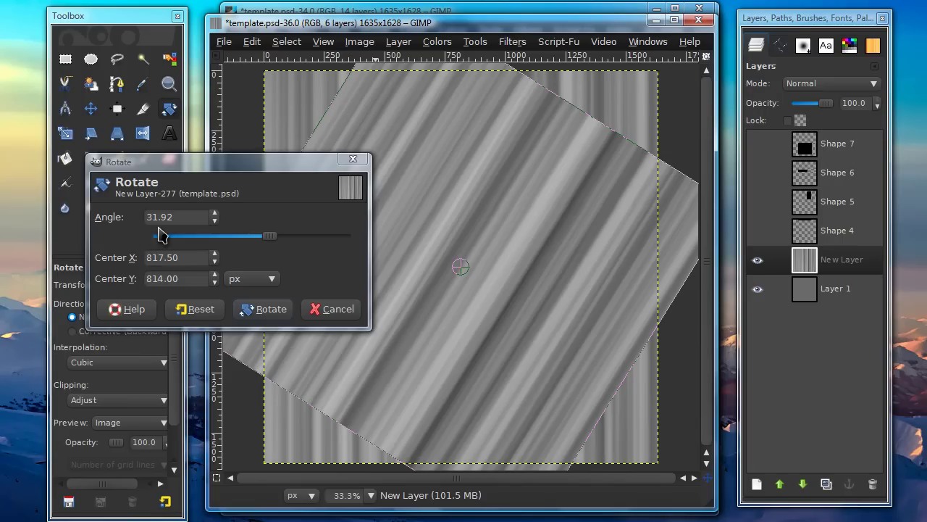
left_click(250, 308)
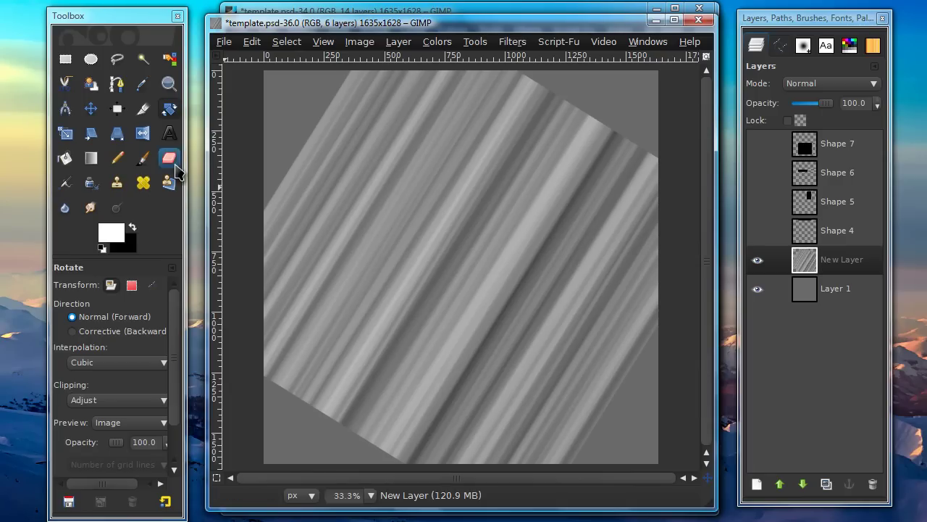
Scale the diagonal stripe layer up to about 2897 px wide.
left_click(67, 136)
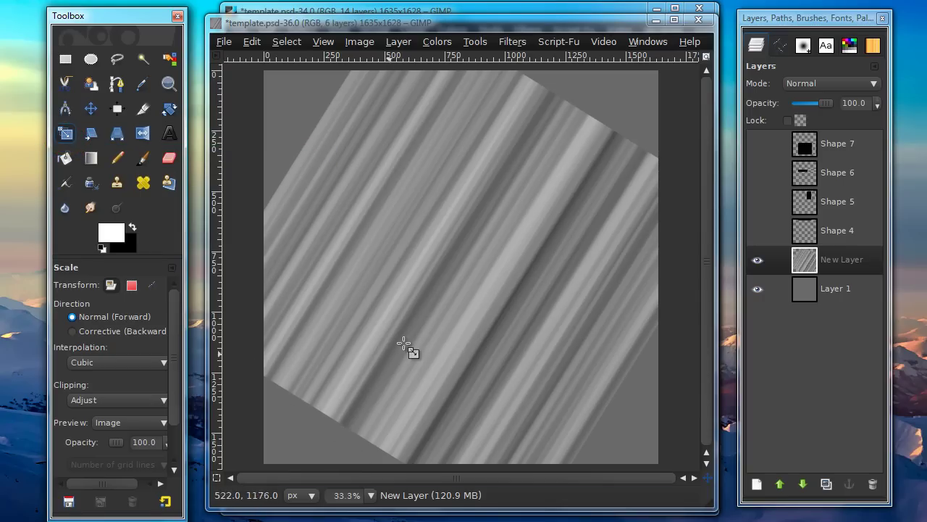
left_click_drag(453, 411, 554, 383)
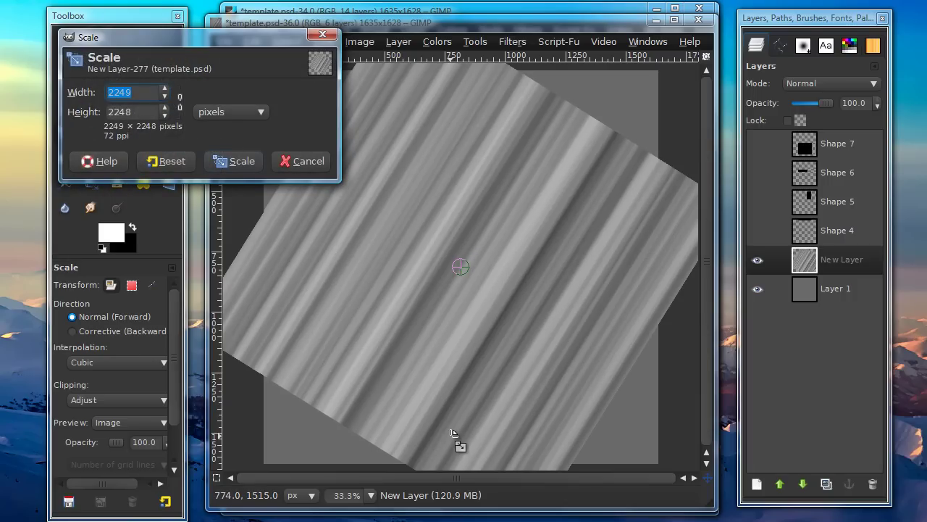
left_click_drag(459, 452, 540, 521)
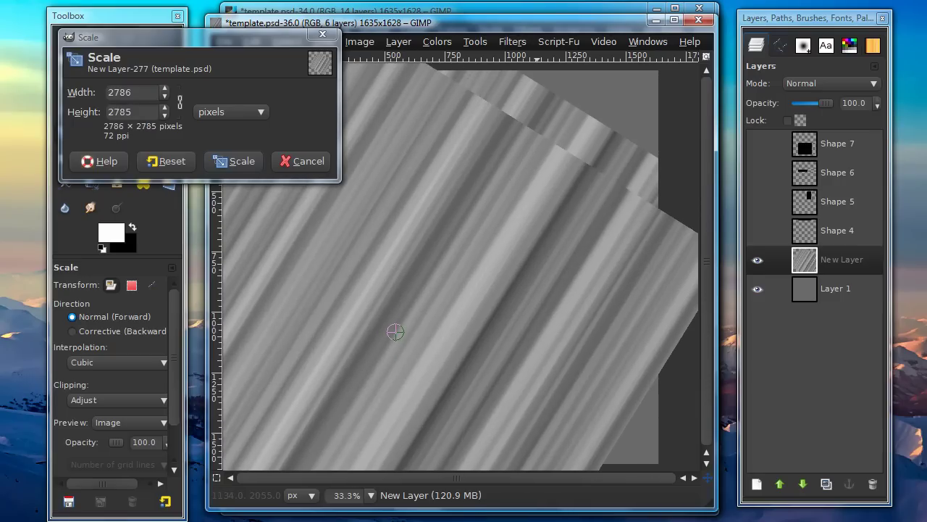
left_click_drag(391, 336, 383, 344)
left_click(253, 160)
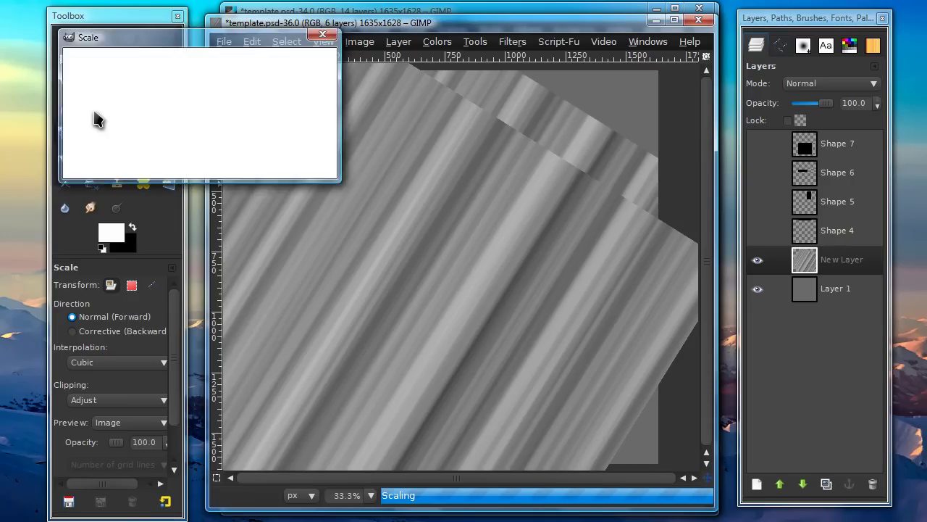
Move the enlarged stripe layer up and to the right to cover the canvas.
left_click(93, 112)
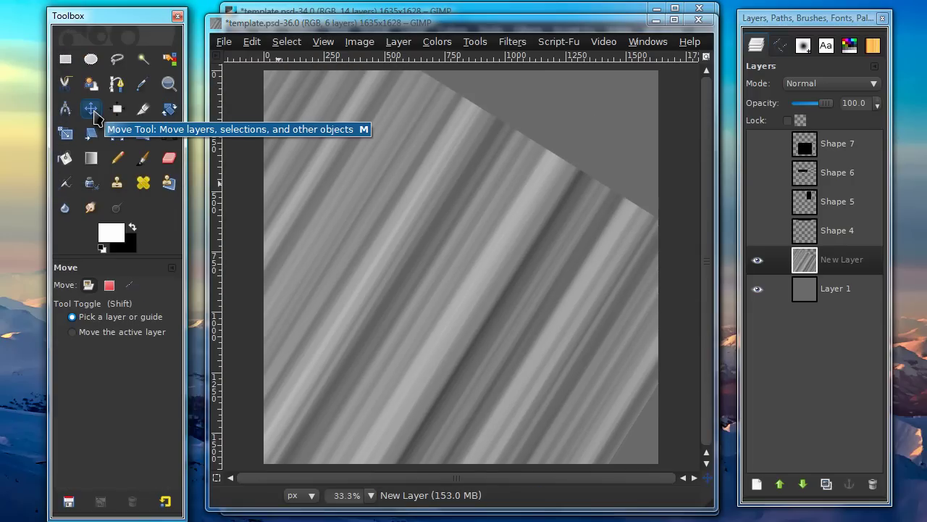
left_click_drag(454, 358, 534, 286)
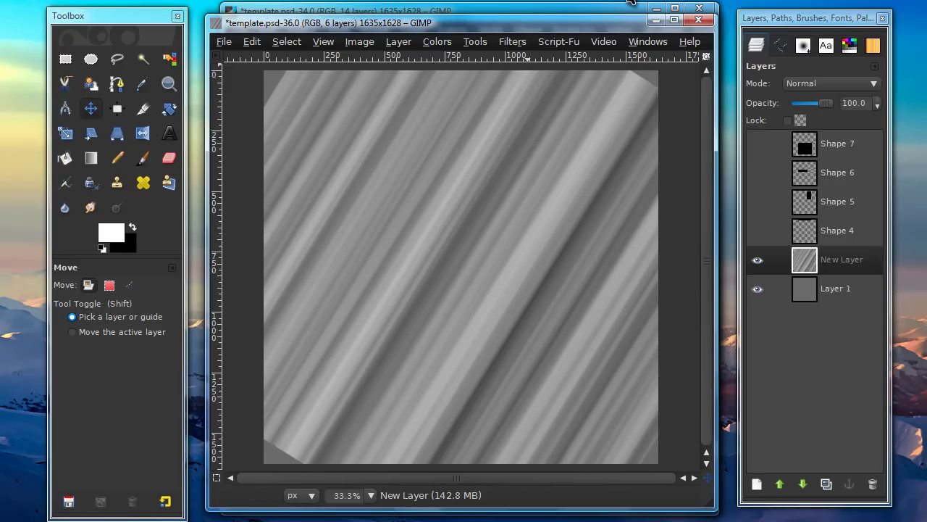
left_click(650, 8)
Bend the diagonal streaks into a curving S shape using the IWarp filter's Move mode.
left_click_drag(572, 29, 539, 27)
left_click(484, 37)
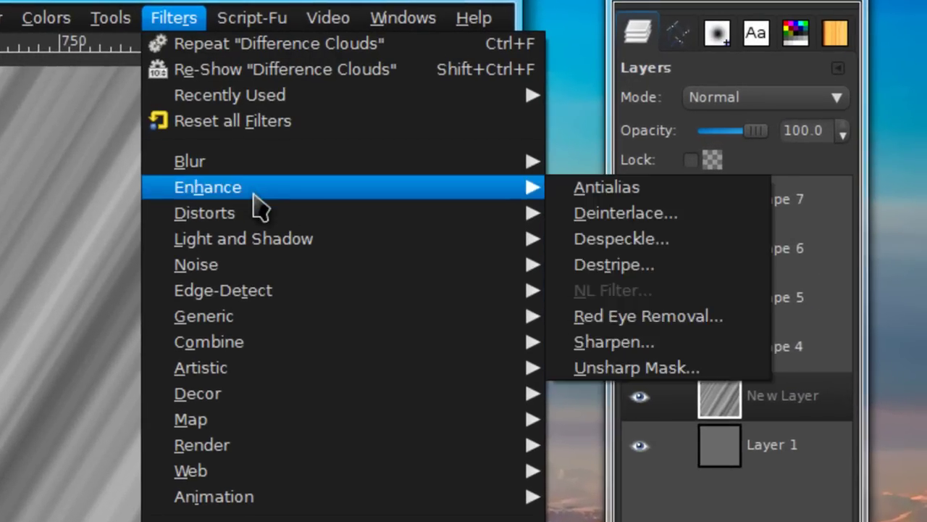
mouse_move(532, 156)
left_click(621, 343)
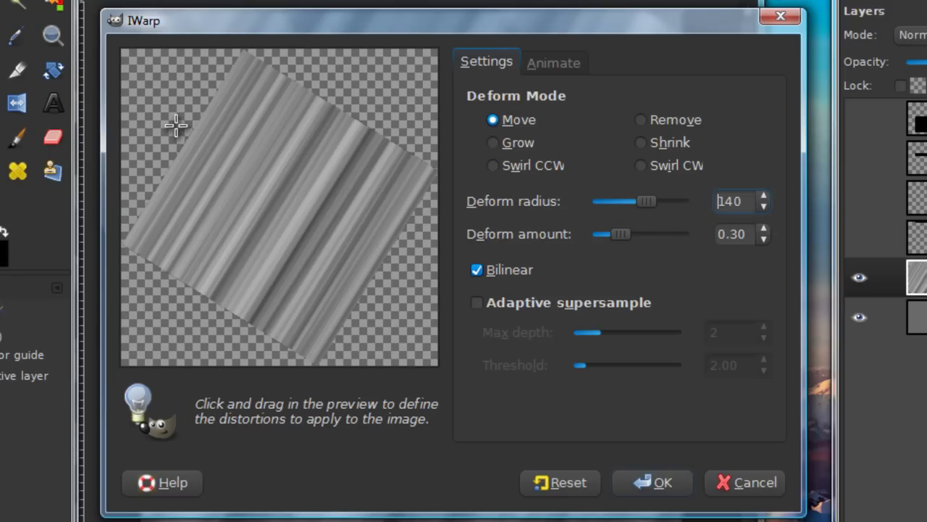
left_click_drag(167, 144, 210, 169)
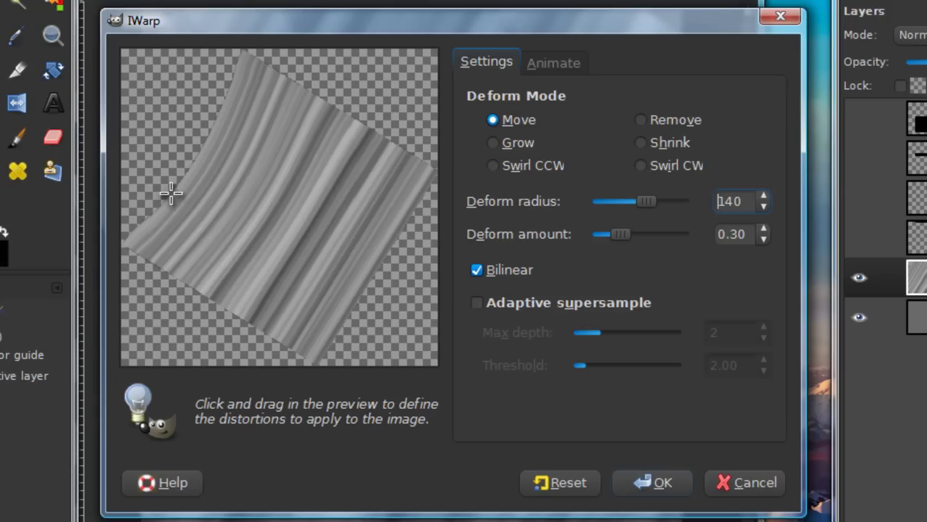
left_click_drag(172, 195, 222, 229)
left_click_drag(323, 286, 244, 240)
mouse_move(341, 300)
left_mouse_down()
mouse_move(145, 186)
mouse_move(204, 232)
left_mouse_up()
left_click_drag(227, 279, 192, 355)
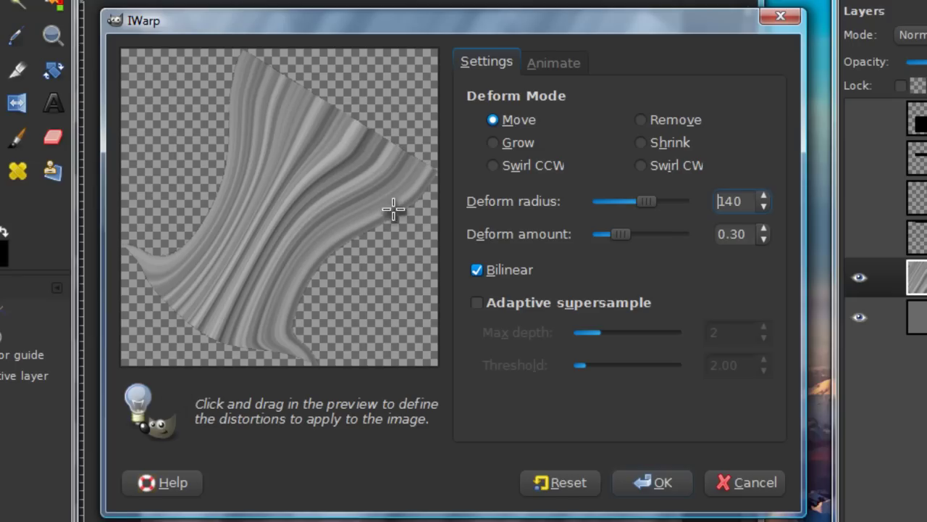
mouse_move(341, 172)
left_mouse_down()
mouse_move(294, 118)
mouse_move(215, 79)
left_mouse_up()
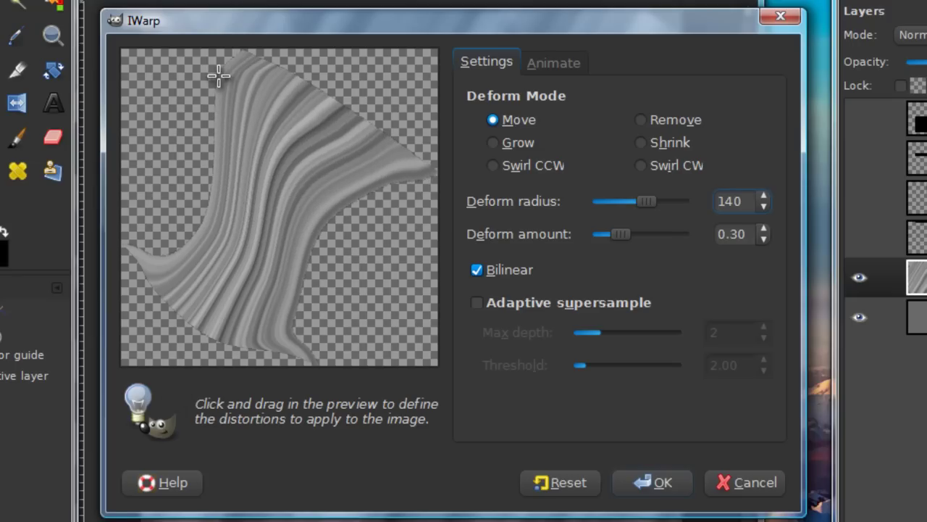
left_click_drag(337, 152, 315, 120)
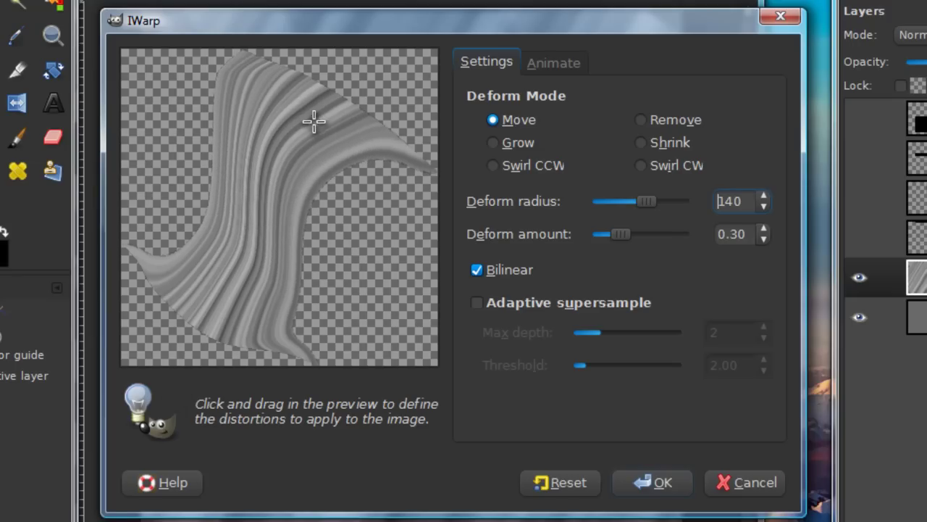
mouse_move(187, 196)
left_mouse_down()
mouse_move(242, 248)
mouse_move(219, 285)
left_mouse_up()
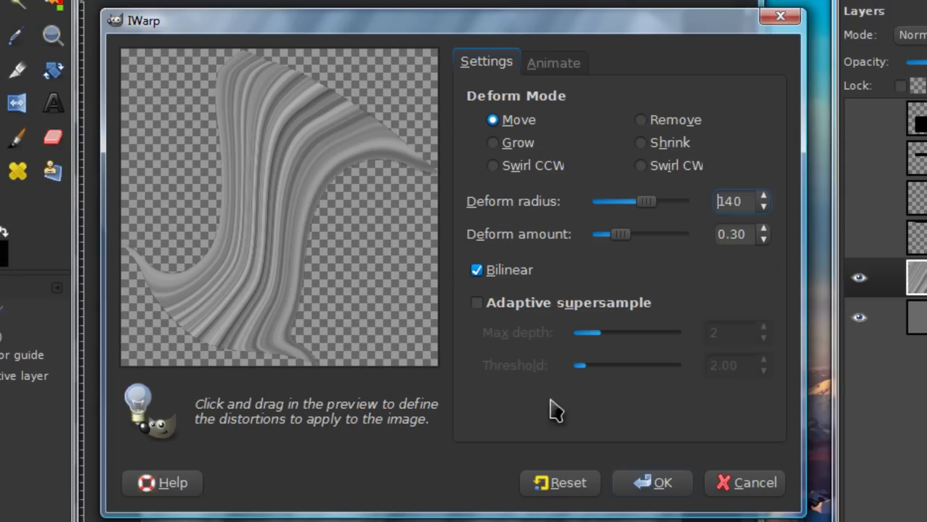
left_click(662, 482)
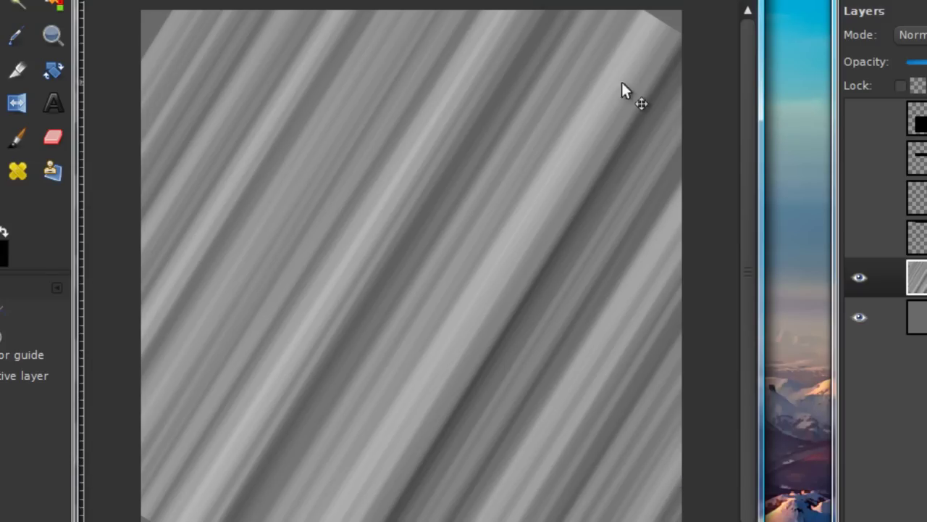
Compare warped and straight stripes with undo/redo, ending with the S-curve restored.
key("ctrl+y")
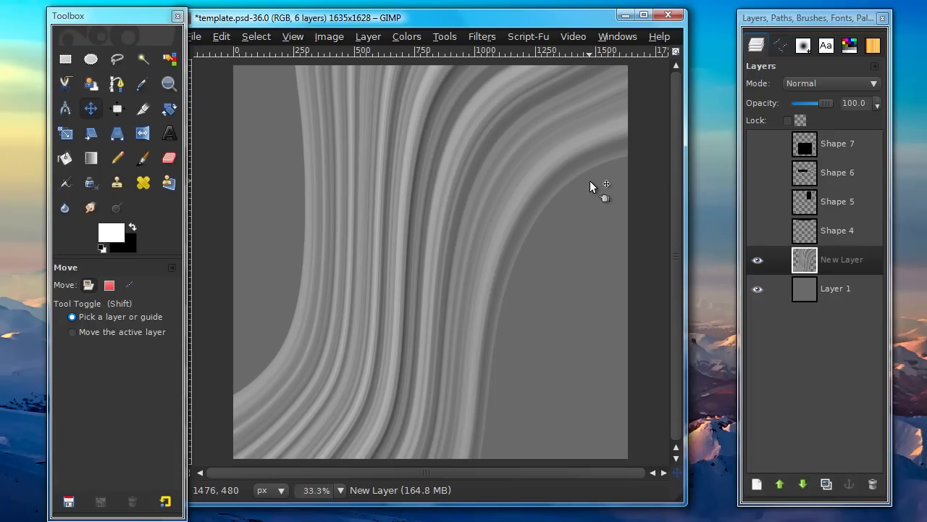
key("ctrl+z")
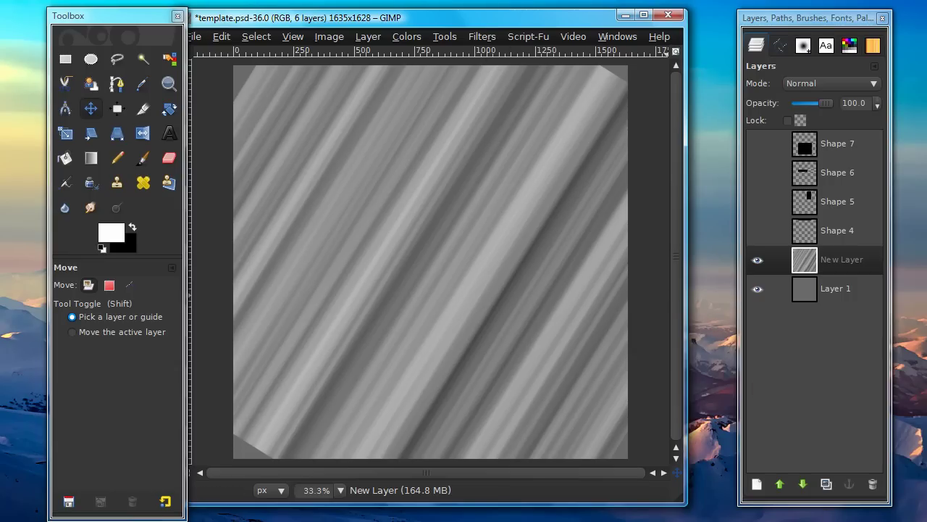
key("ctrl+y")
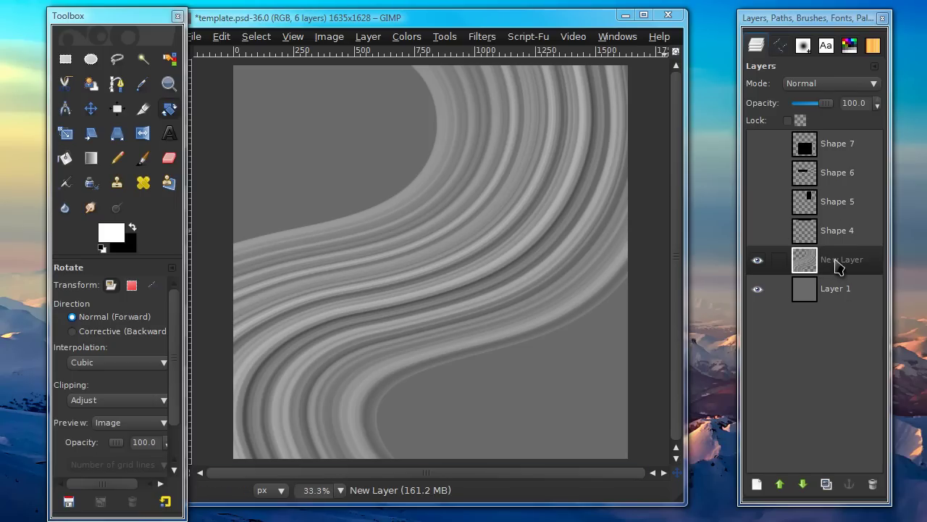
Add New Layer#1 above the streaks and load the streak layer's Alpha to Selection.
left_click_drag(800, 24, 775, 24)
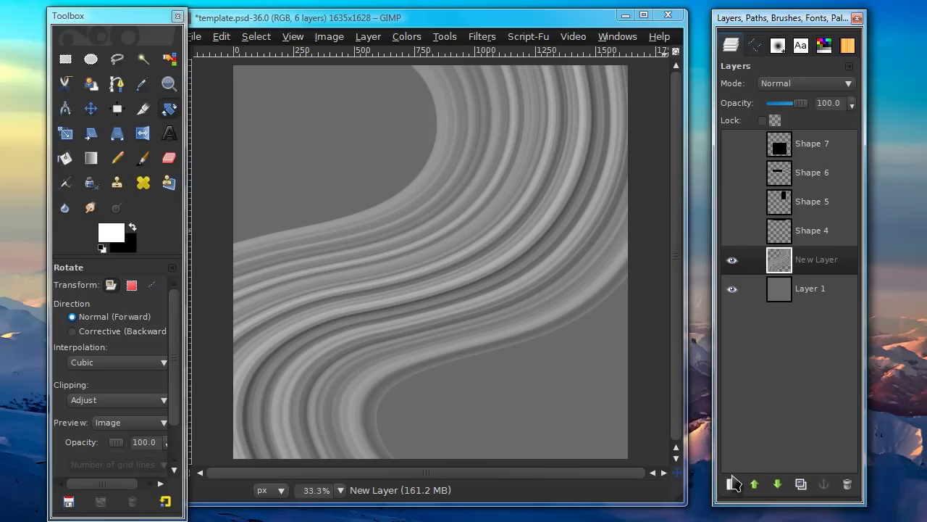
left_click(733, 483)
key("Return")
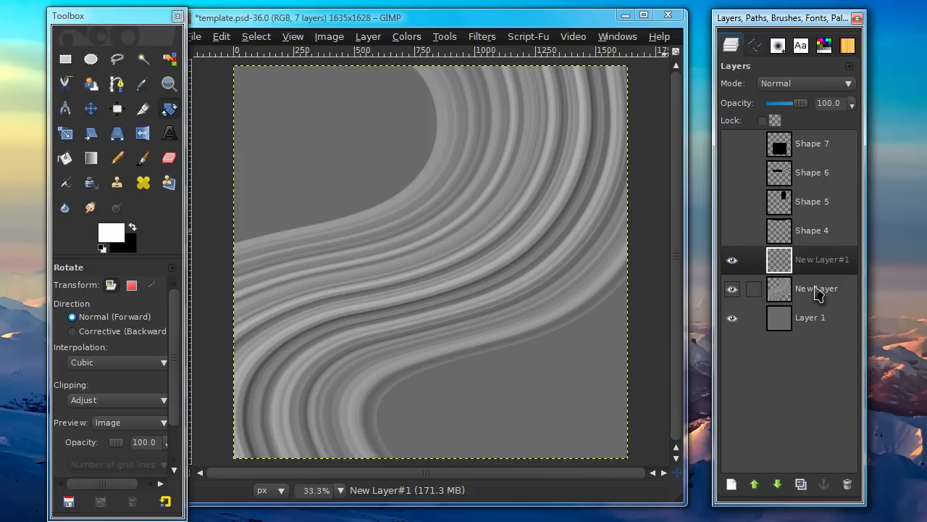
right_click(806, 294)
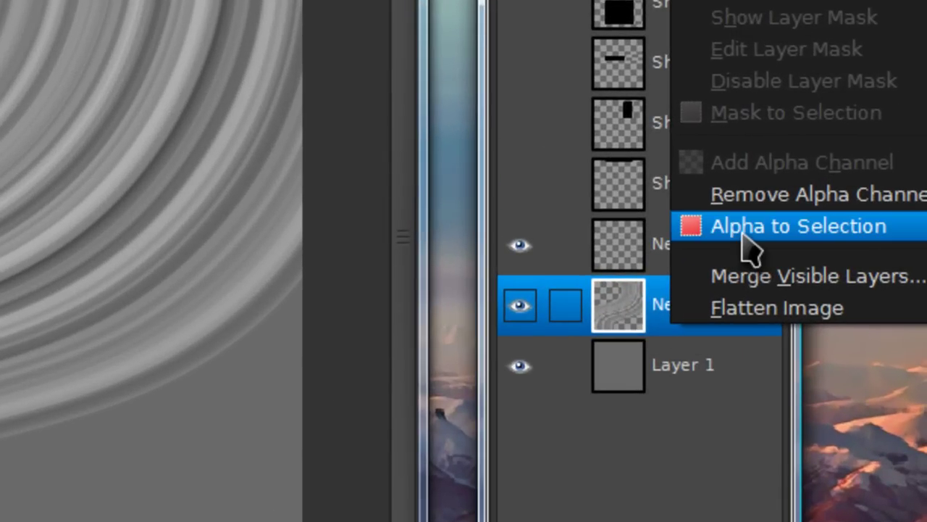
left_click(750, 247)
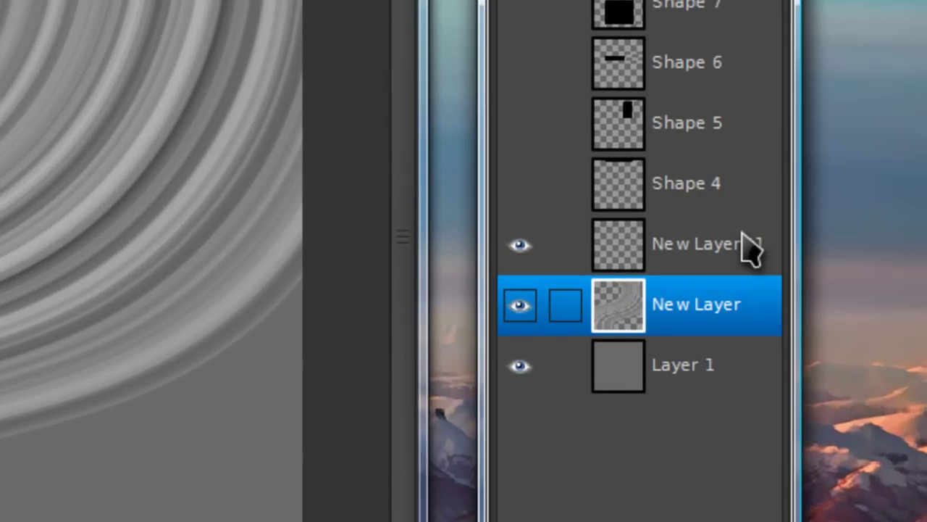
left_click(738, 253)
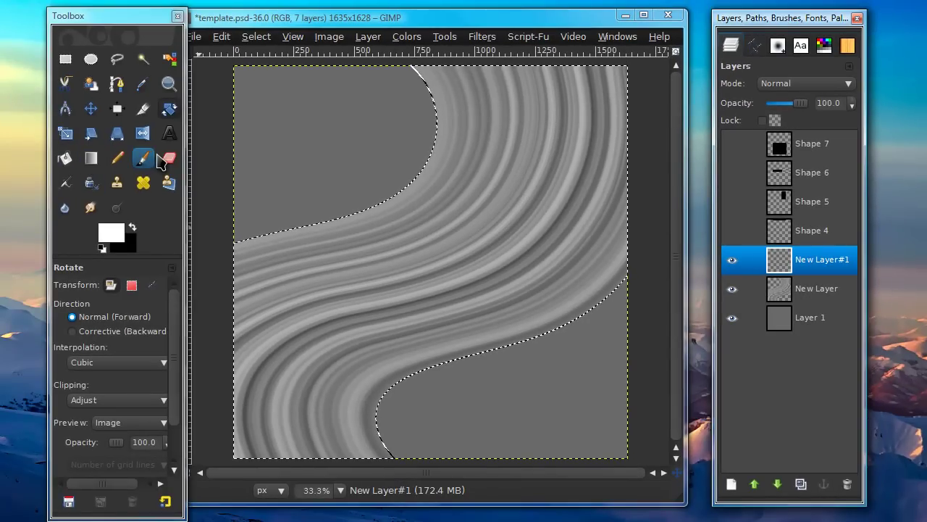
Brush soft orange ea790a over the lower-left of the S-shaped selection.
left_click(144, 158)
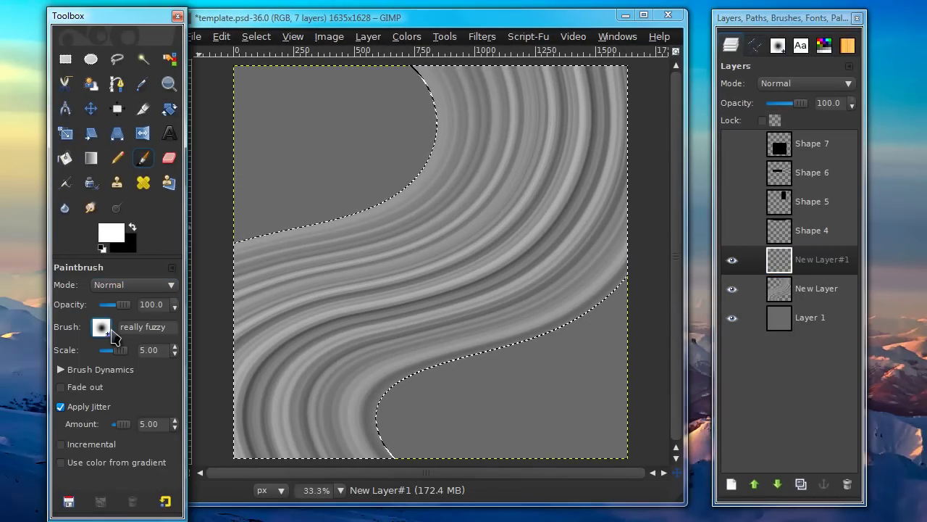
left_click(97, 407)
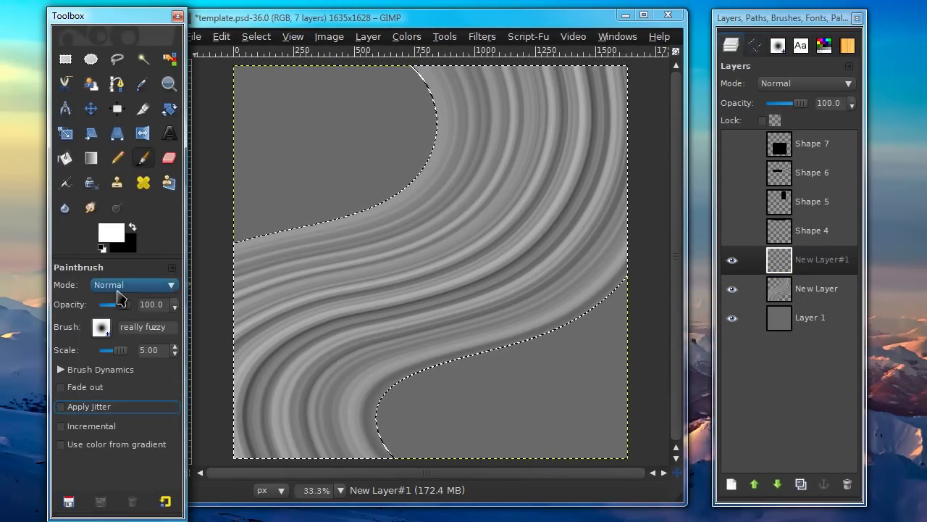
left_click(109, 235)
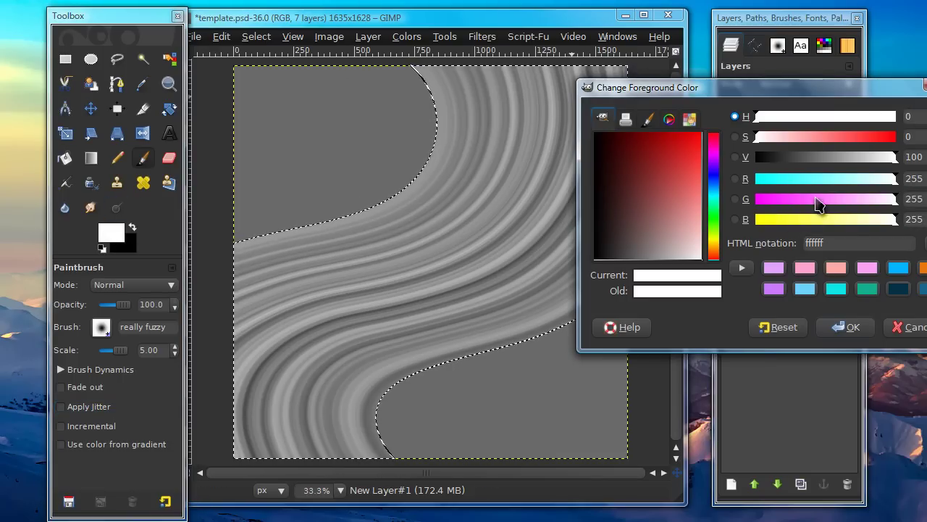
left_click_drag(827, 89, 454, 89)
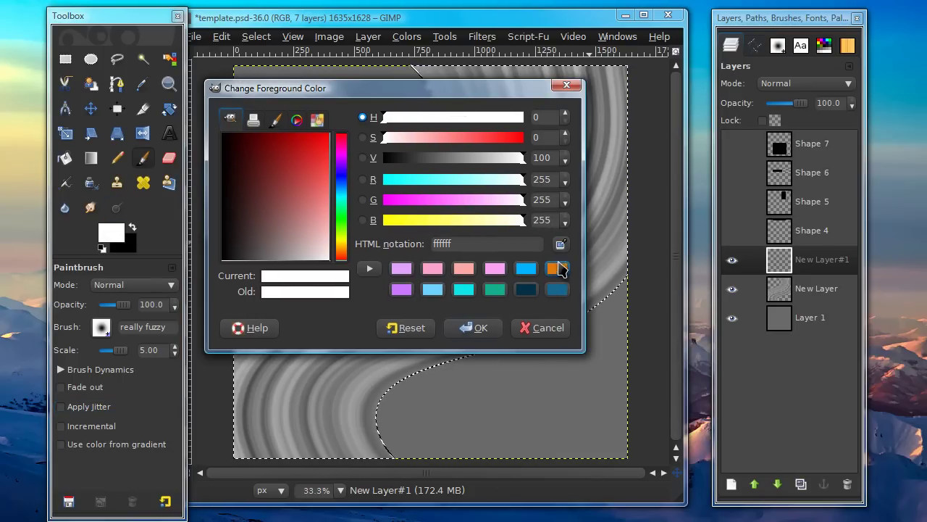
left_click(557, 269)
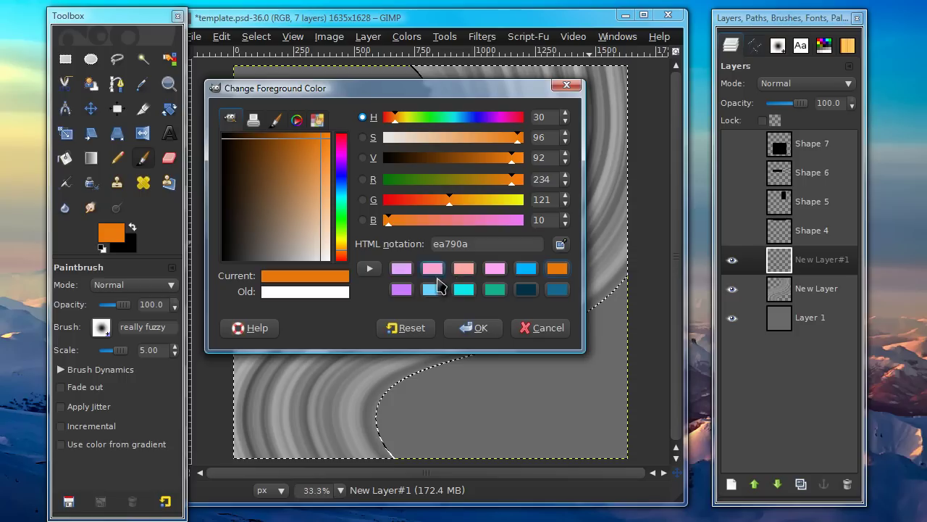
left_click_drag(479, 243, 386, 243)
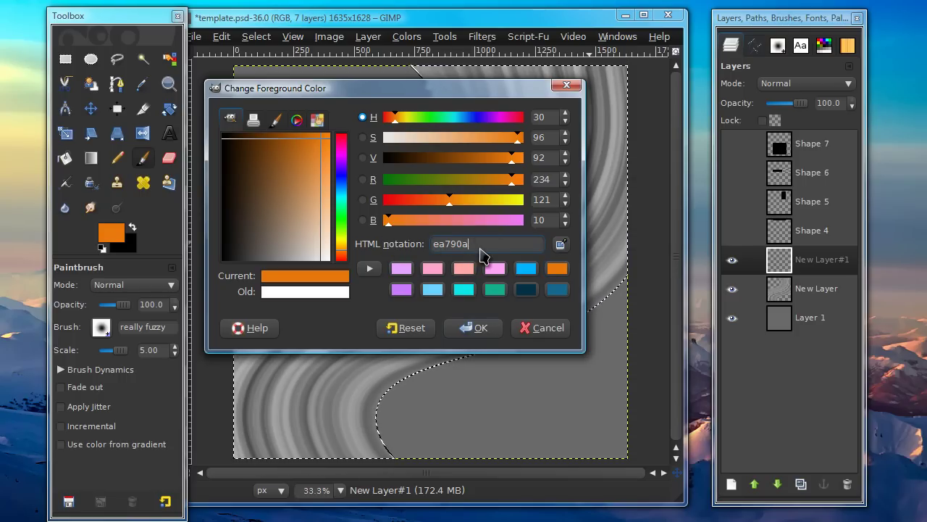
left_click(478, 328)
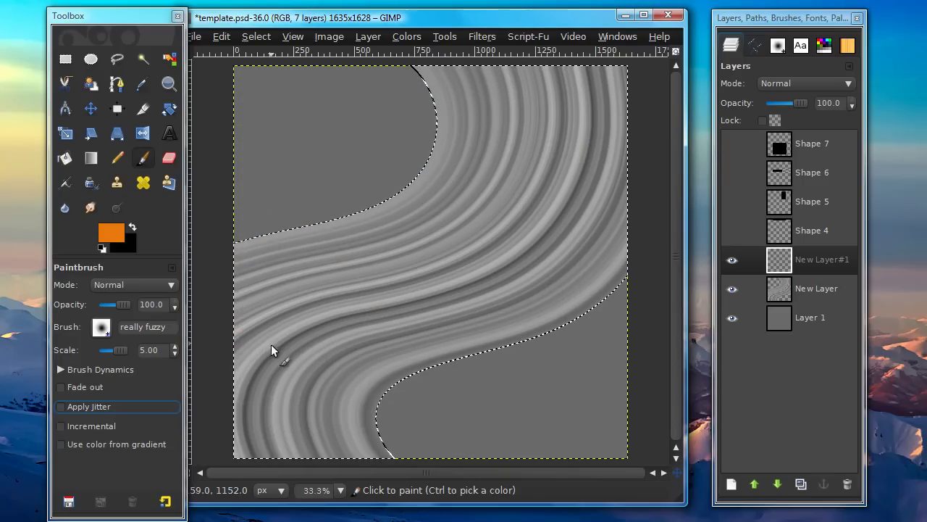
mouse_move(271, 345)
left_mouse_down()
mouse_move(283, 416)
mouse_move(316, 473)
mouse_move(321, 425)
left_mouse_up()
mouse_move(295, 320)
left_mouse_down()
mouse_move(292, 263)
mouse_move(314, 262)
mouse_move(409, 384)
mouse_move(481, 439)
left_mouse_up()
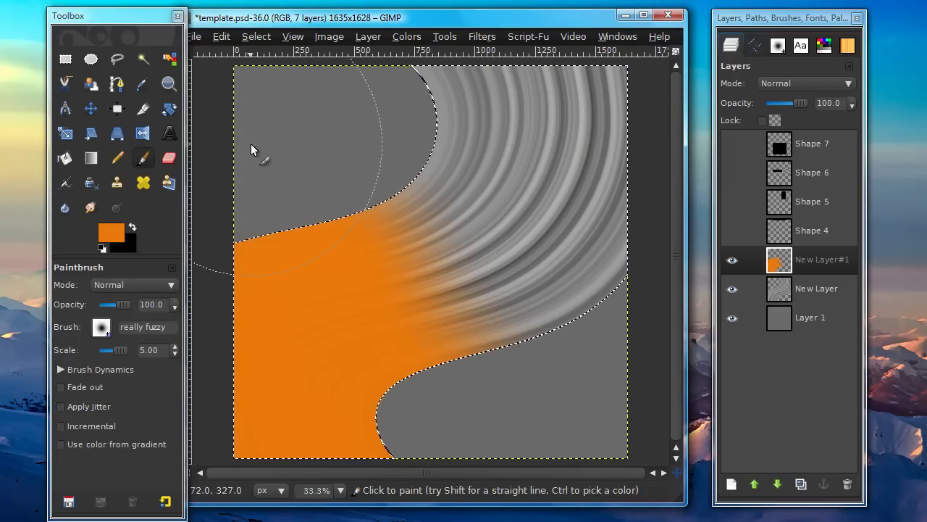
Paint light blue 00b4ff over the upper-right of the S-shape.
left_click(110, 232)
left_click_drag(637, 87, 392, 64)
left_click(684, 246)
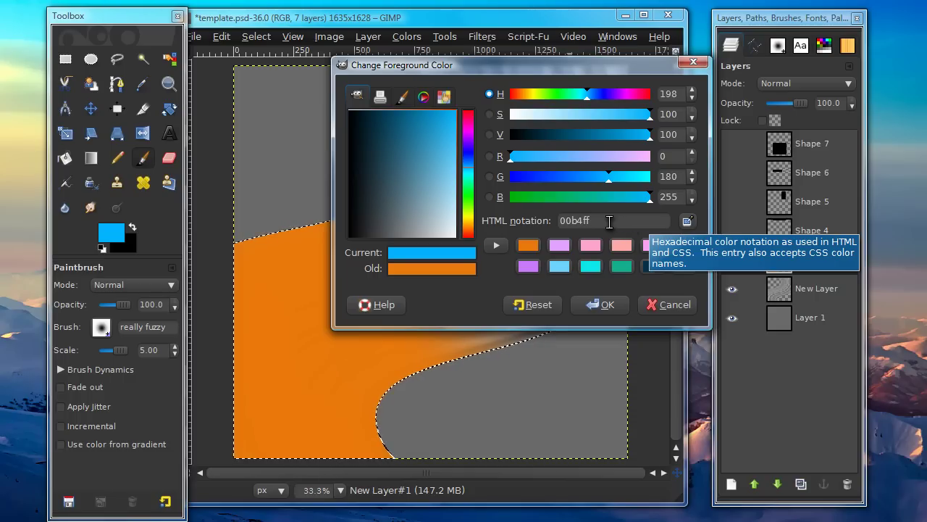
left_click(601, 304)
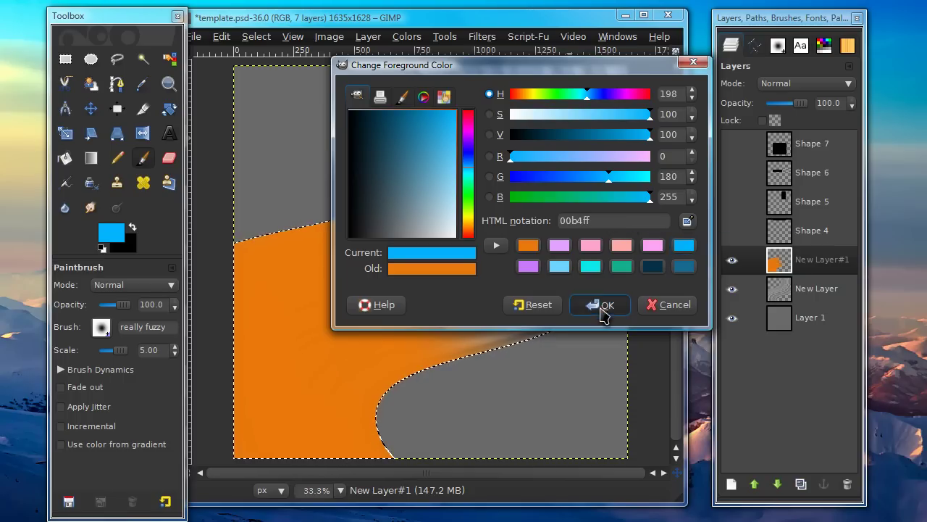
mouse_move(456, 89)
left_mouse_down()
mouse_move(524, 87)
mouse_move(491, 74)
mouse_move(606, 110)
mouse_move(633, 208)
mouse_move(654, 225)
mouse_move(630, 261)
mouse_move(548, 154)
left_mouse_up()
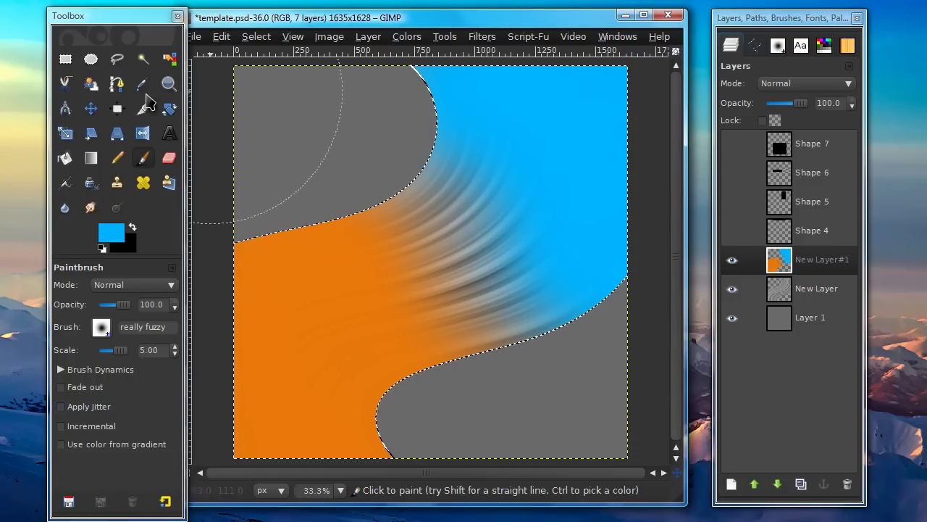
Paint a purple cb78ff band through the middle of the S-shape with a smaller brush.
left_click(111, 232)
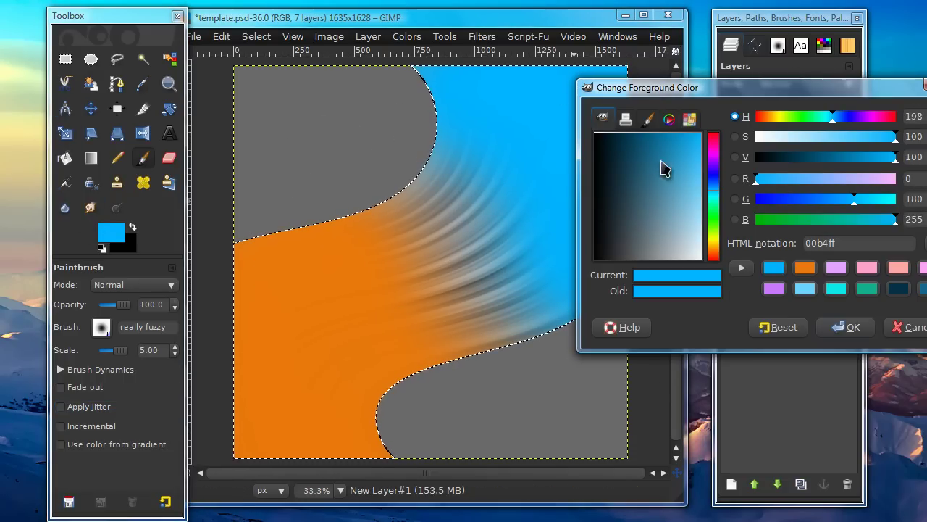
left_click_drag(681, 89, 479, 91)
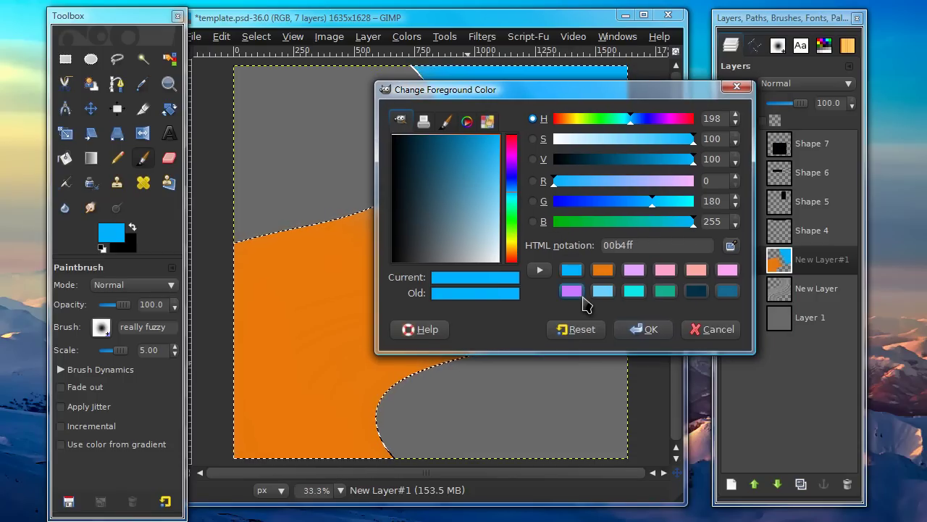
left_click(581, 293)
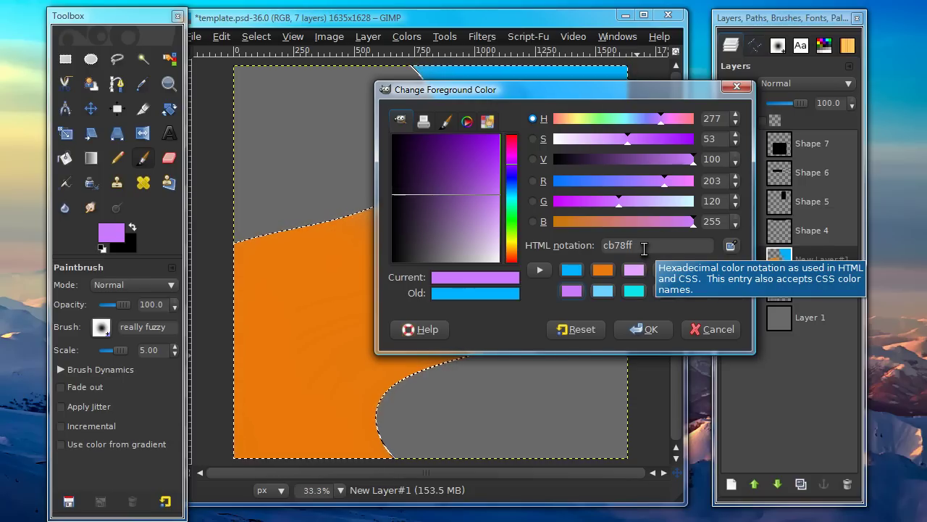
left_click(649, 331)
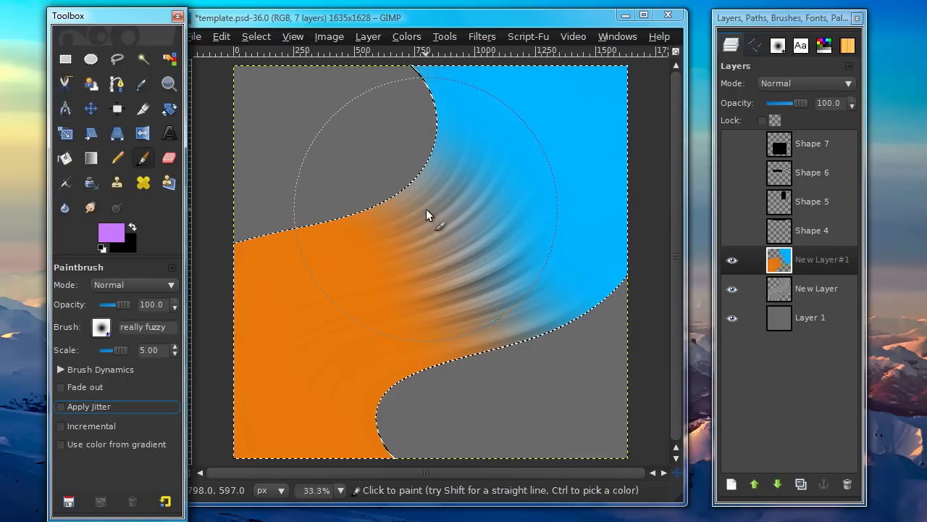
key("bracketleft")
key("bracketleft")
key("bracketleft")
key("bracketleft")
key("bracketleft")
key("bracketleft")
key("bracketleft")
key("bracketleft")
key("bracketleft")
key("bracketleft")
key("bracketleft")
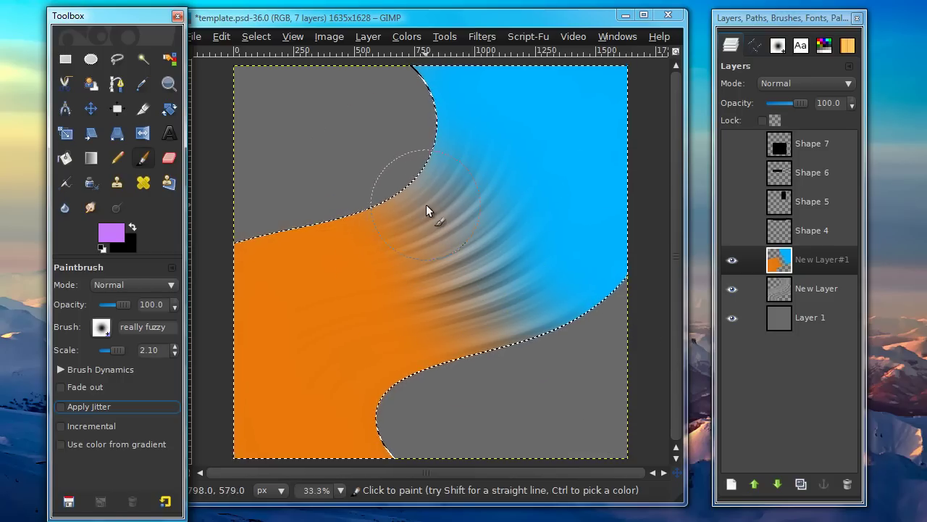
mouse_move(426, 204)
left_mouse_down()
mouse_move(491, 325)
mouse_move(492, 280)
left_mouse_up()
mouse_move(457, 183)
left_mouse_down()
mouse_move(406, 251)
mouse_move(411, 295)
left_mouse_up()
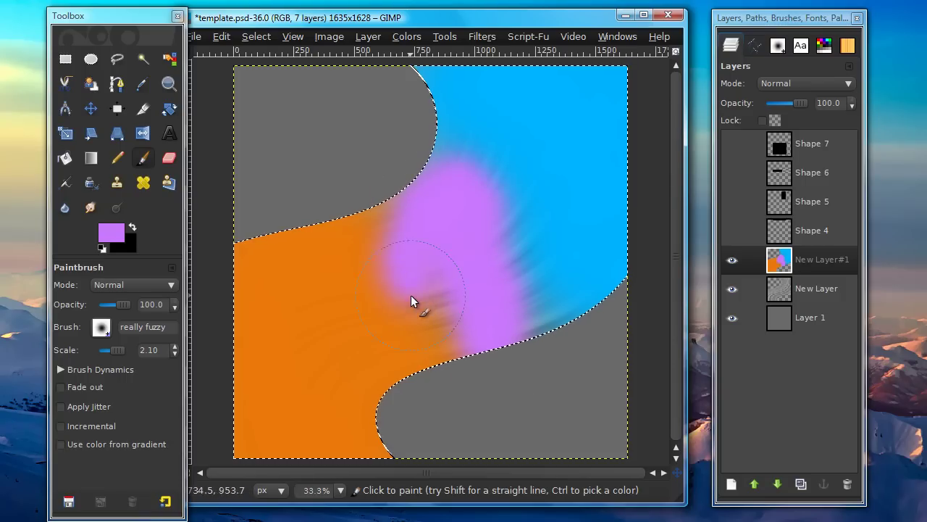
Touch up the purple band's left edge with orange using a slightly larger brush.
left_click(111, 232)
left_click(836, 268)
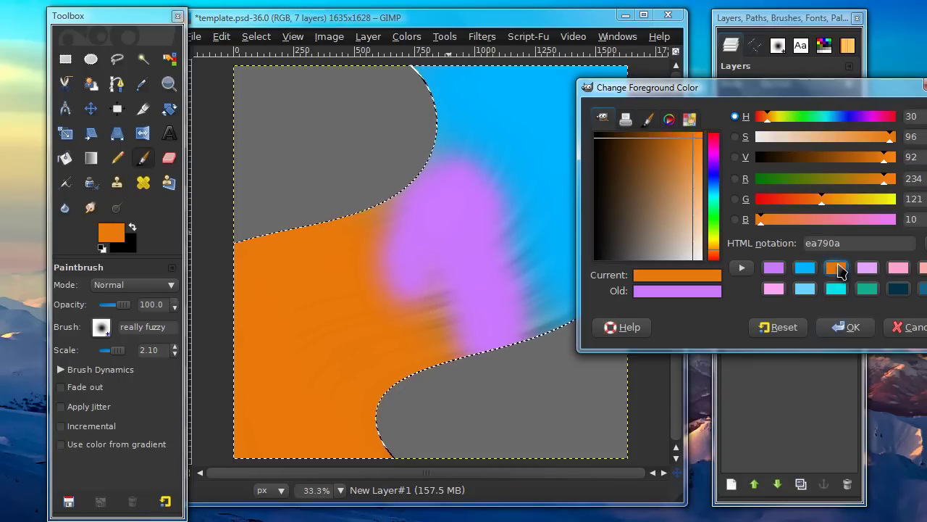
key("Return")
key("bracketright")
key("bracketright")
key("bracketright")
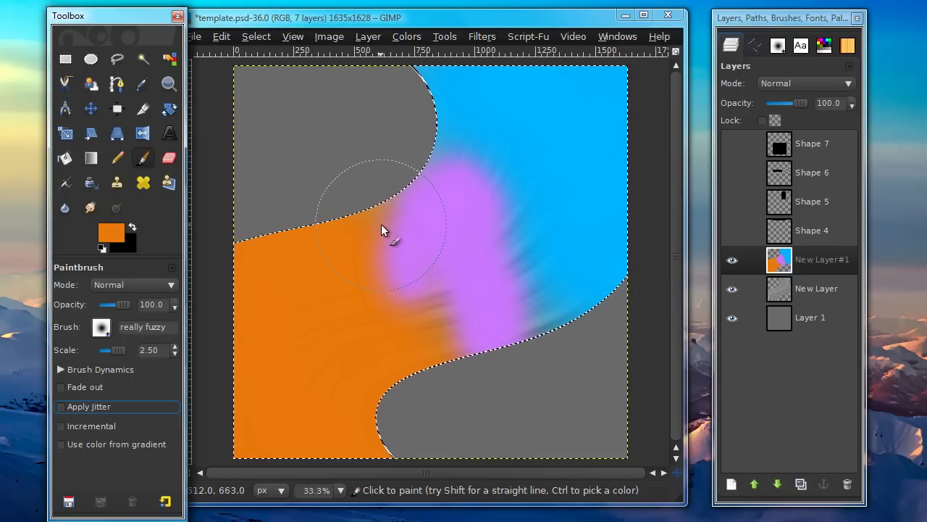
key("bracketright")
mouse_move(383, 222)
left_mouse_down()
mouse_move(396, 316)
mouse_move(376, 300)
left_mouse_up()
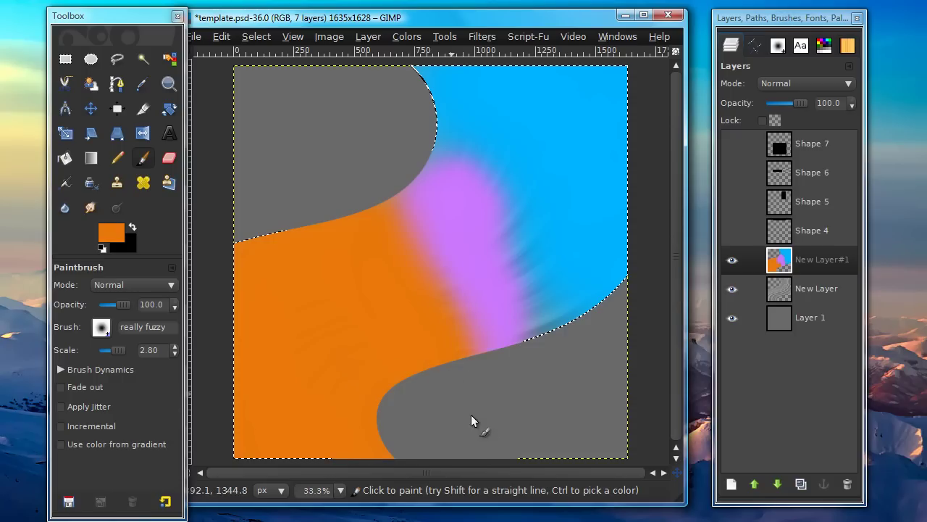
Add more blue into the lower-right strip of the S-shape.
left_click(110, 231)
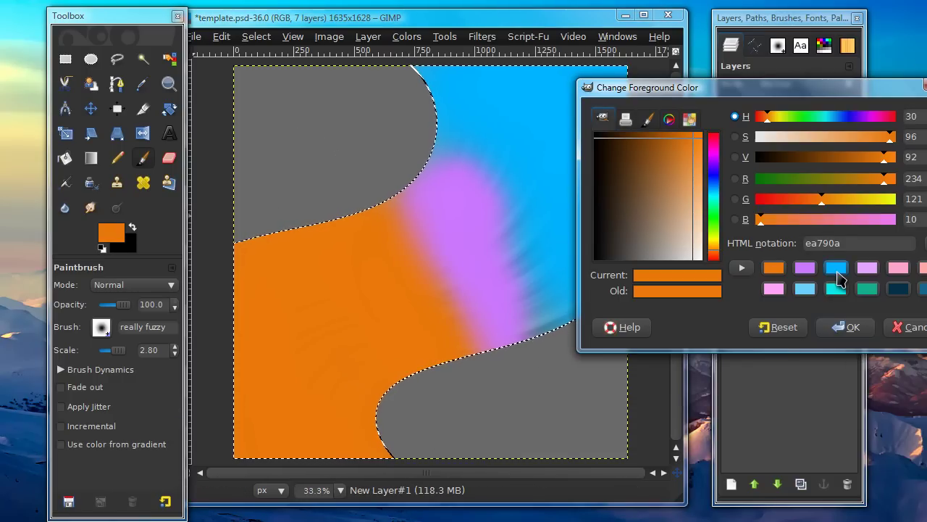
left_click(837, 270)
left_click(849, 327)
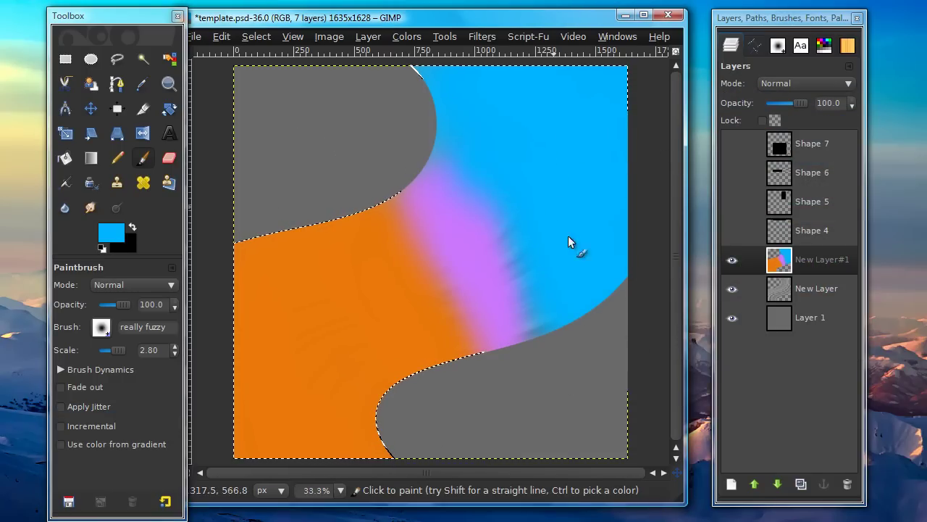
left_click_drag(526, 197, 572, 319)
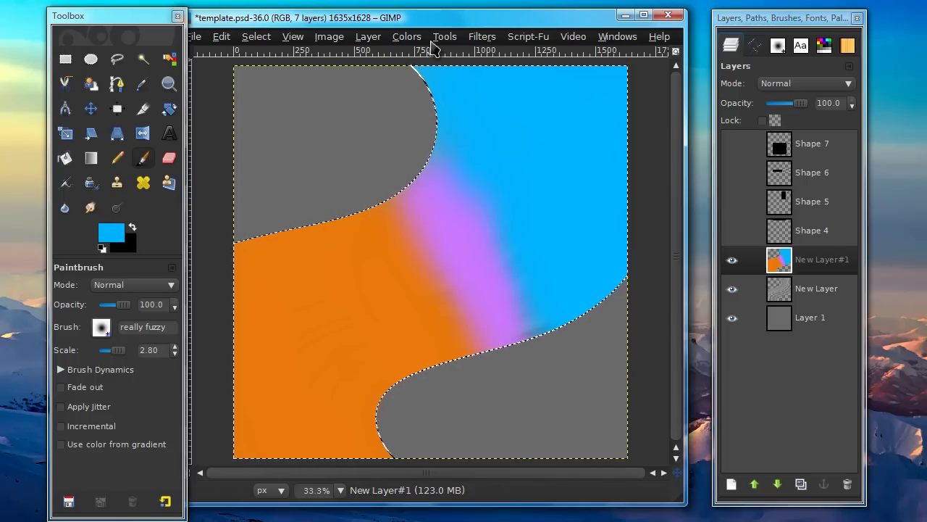
Dab blue on the purple band, then apply a 295 px Gaussian Blur to New Layer#1.
left_click(414, 182)
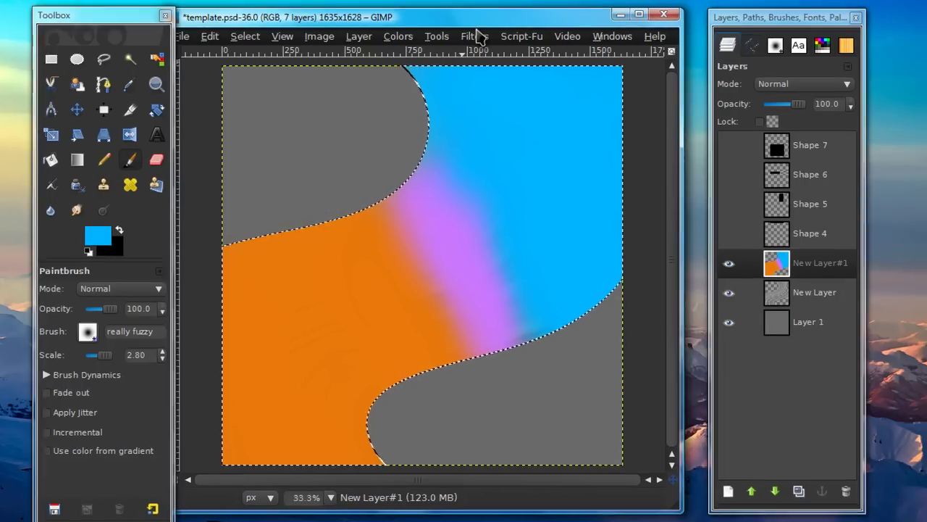
left_click(477, 36)
mouse_move(490, 125)
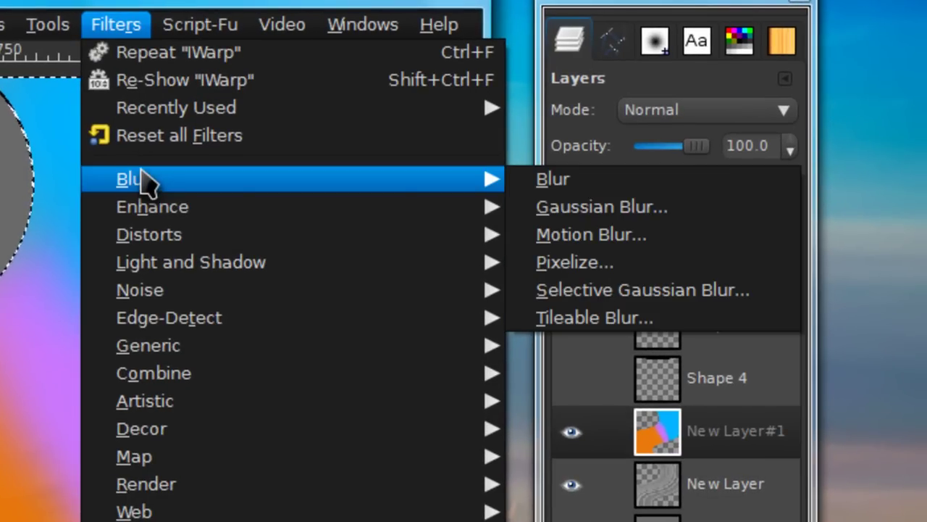
left_click(541, 211)
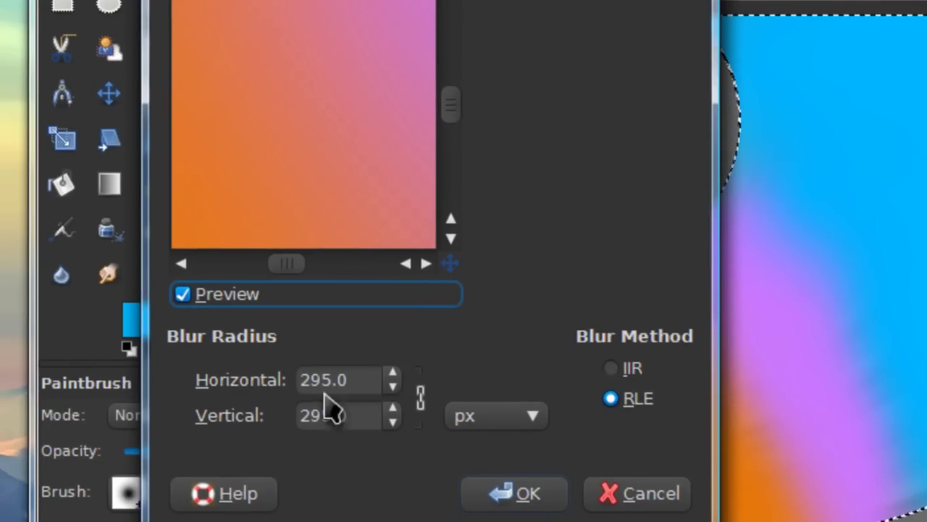
left_click(524, 501)
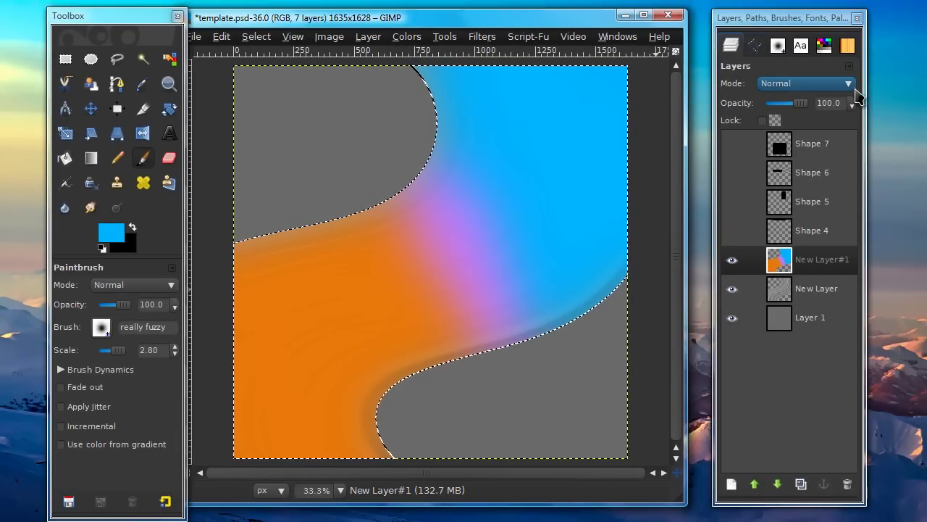
Set New Layer#1's blend mode to Grain merge and clear the S-shaped selection.
left_click(824, 91)
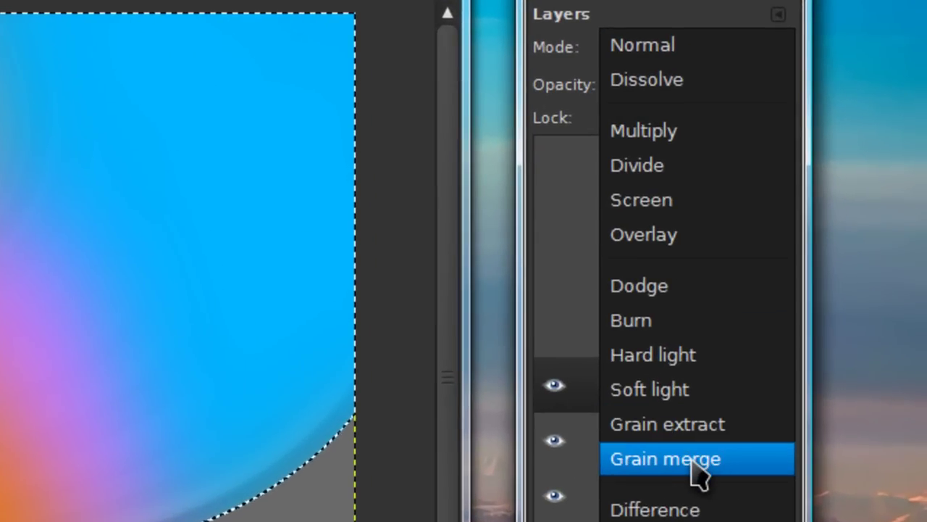
left_click(695, 464)
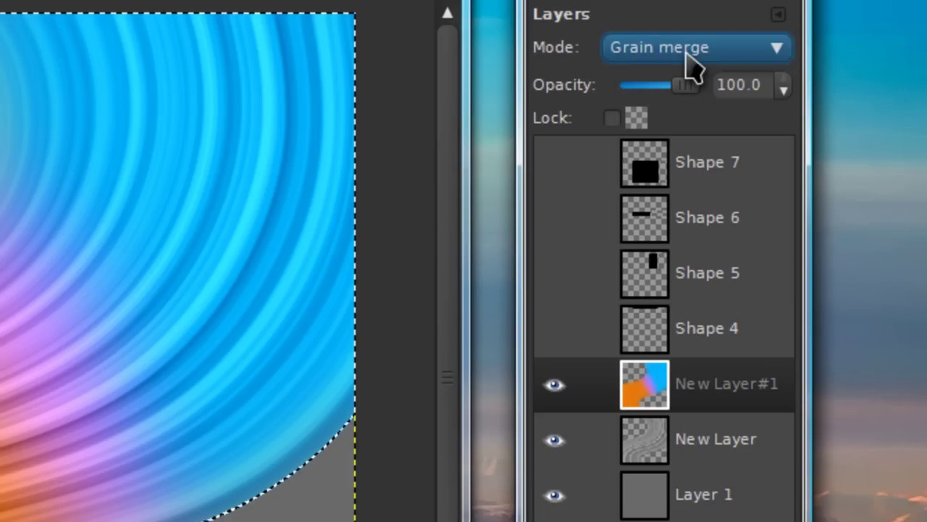
left_click(691, 67)
left_click(707, 54)
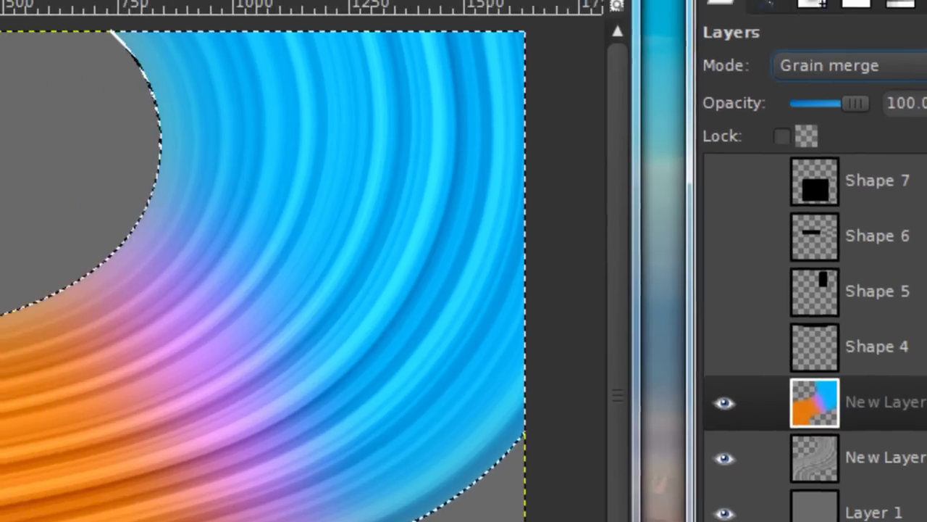
left_click(269, 24)
left_click(297, 83)
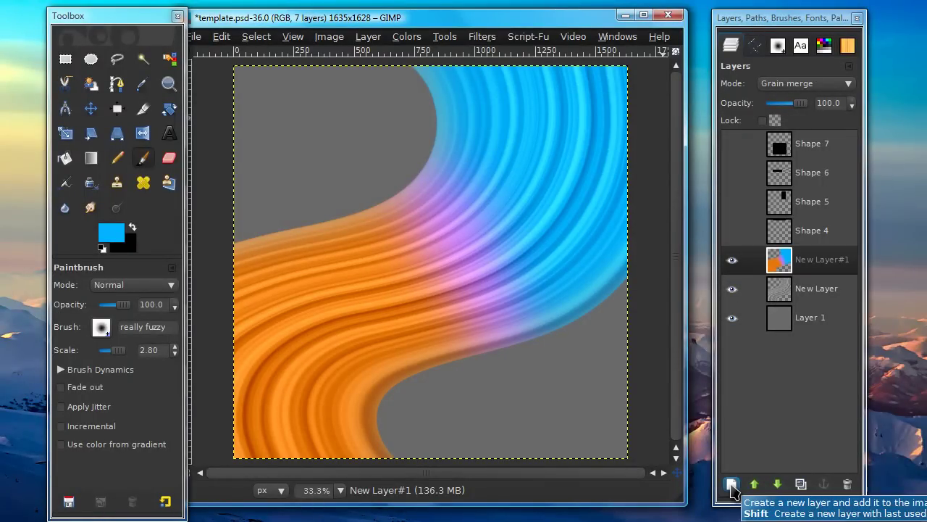
Add a new empty layer and switch to the Sparks brush.
left_click(732, 484)
key("Return")
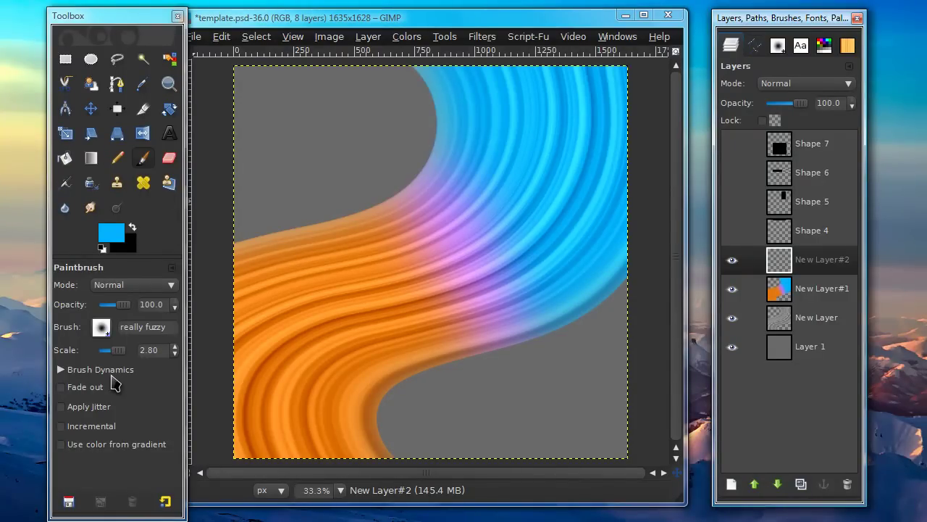
left_click(101, 330)
left_click(100, 327)
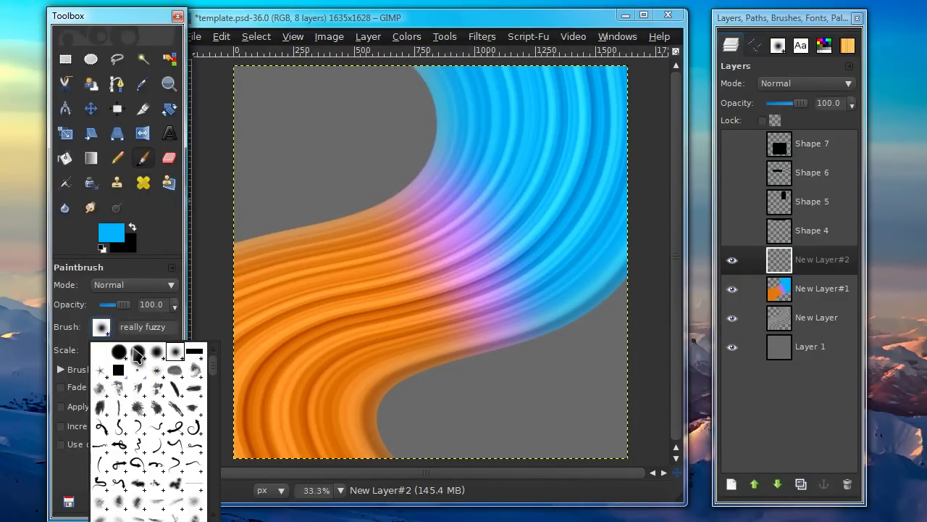
left_click_drag(218, 371, 218, 465)
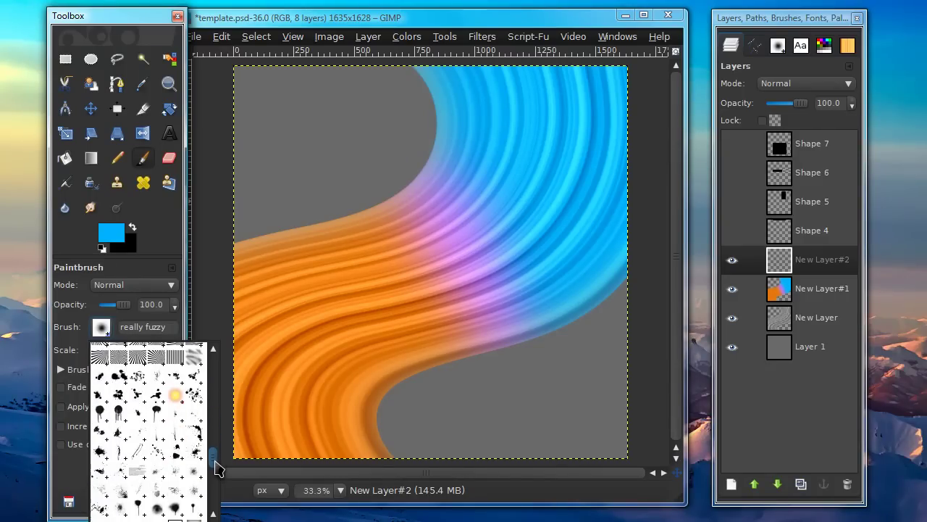
left_click(176, 399)
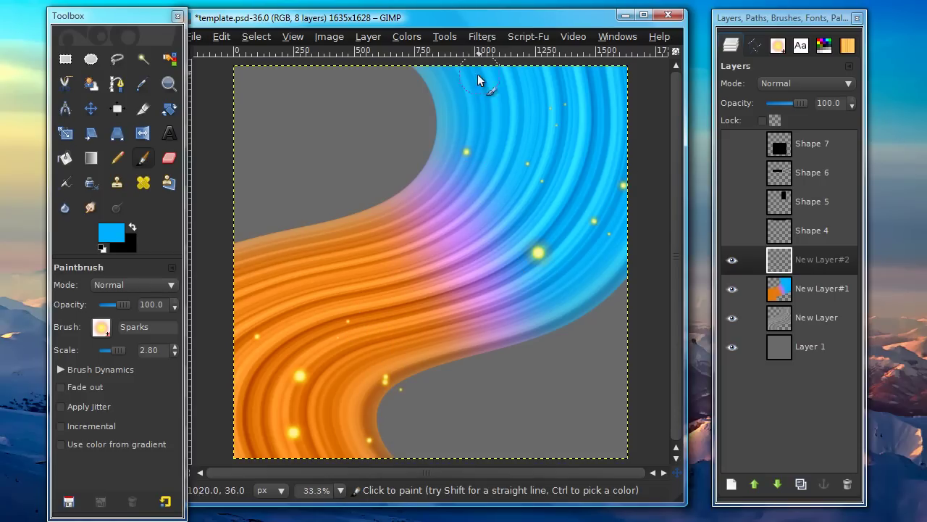
Enlarge the Sparks brush and paint sparks across the blue and orange streaks.
left_click_drag(122, 354, 129, 354)
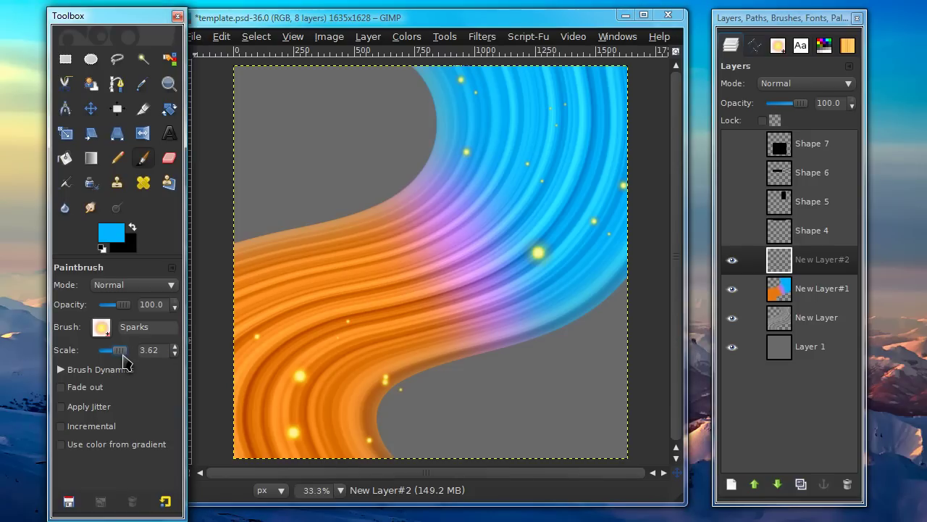
left_click_drag(458, 258, 487, 217)
left_click(398, 193)
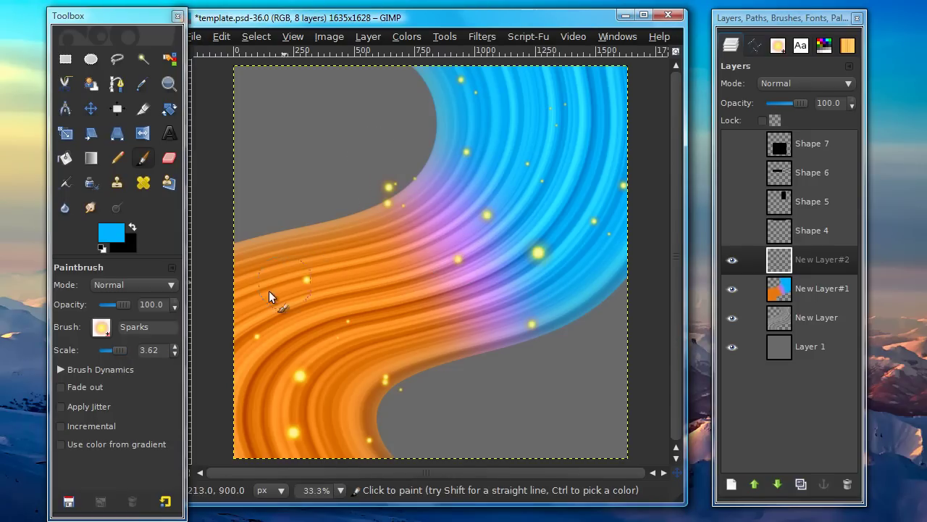
left_click_drag(128, 353, 133, 366)
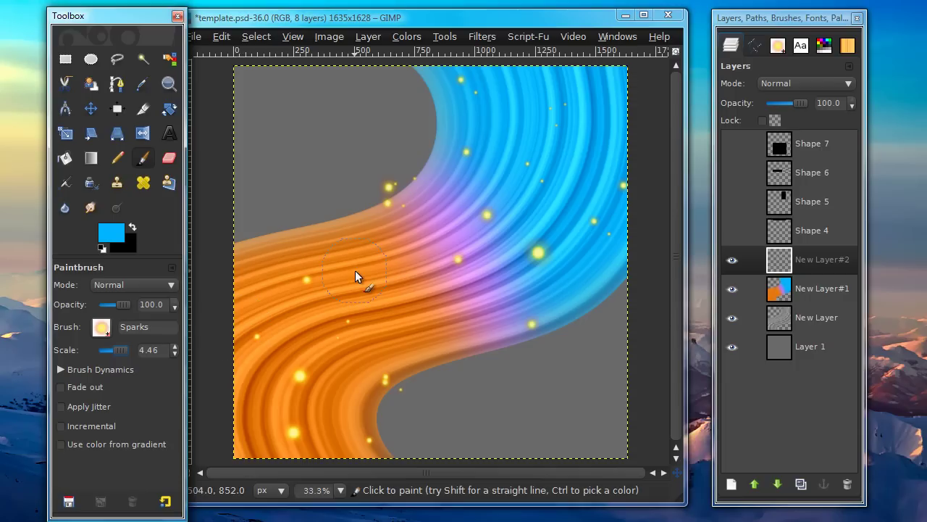
left_click_drag(355, 270, 320, 334)
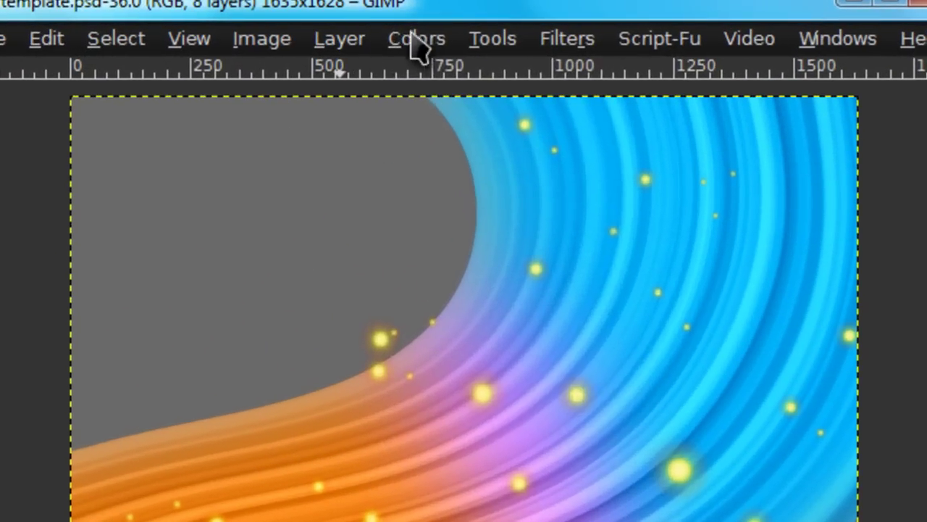
Desaturate the sparks layer so the sparks turn white-grey.
left_click(405, 37)
left_click(513, 312)
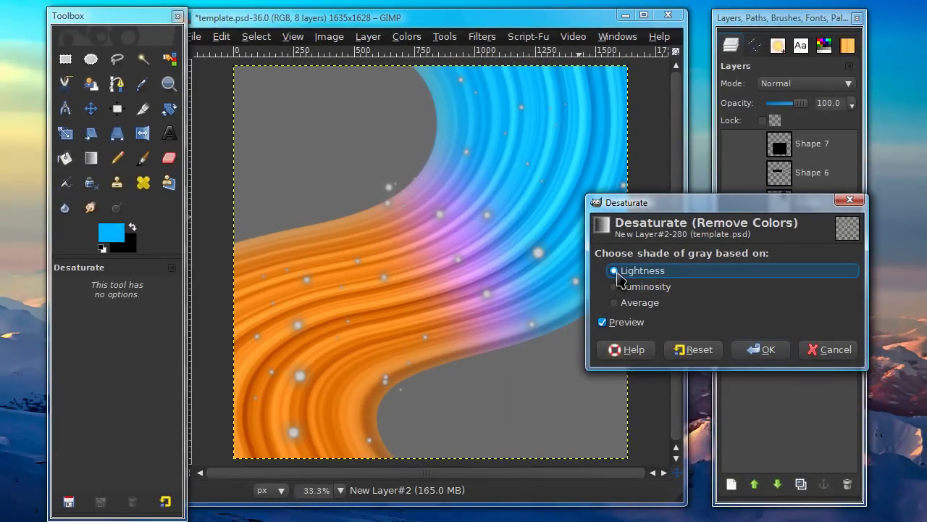
left_click(762, 349)
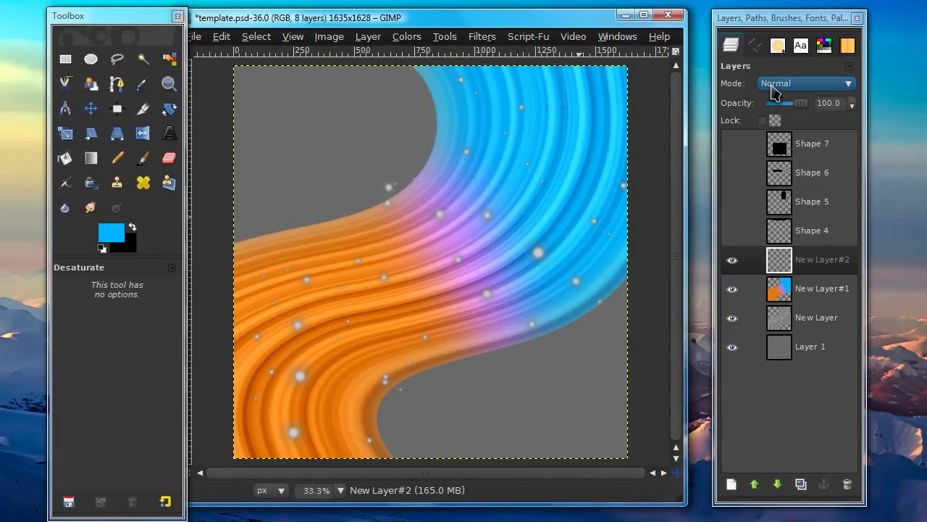
Set New Layer#2 to Dodge mode at about 70.8 opacity, then select Layer 1.
left_click(773, 90)
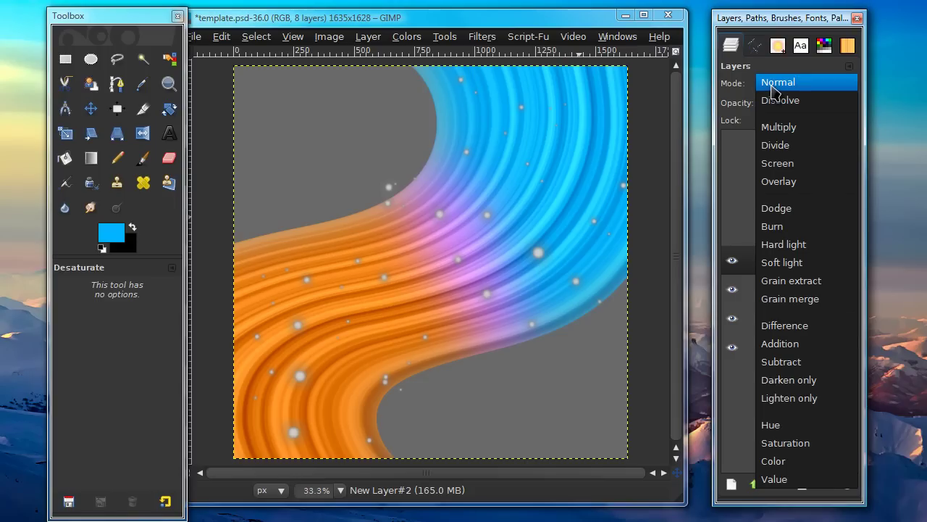
left_click(781, 207)
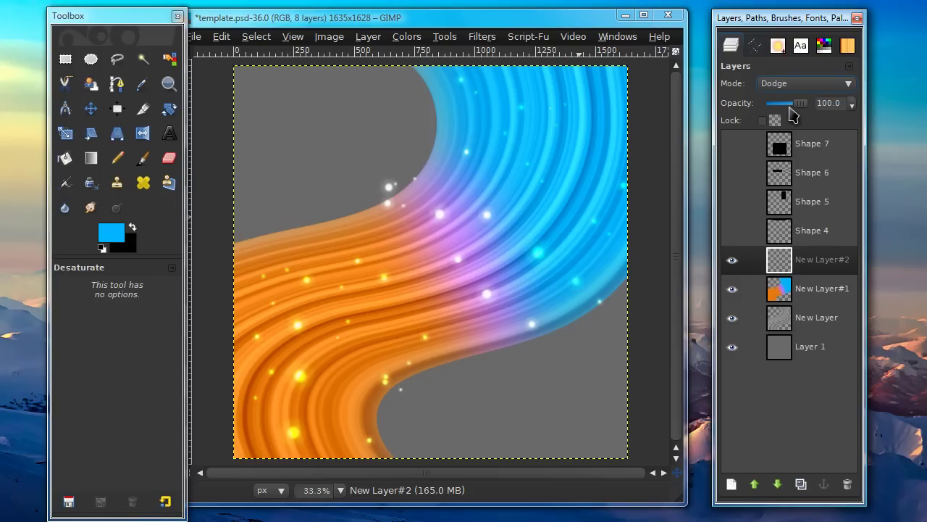
left_click_drag(802, 110, 797, 116)
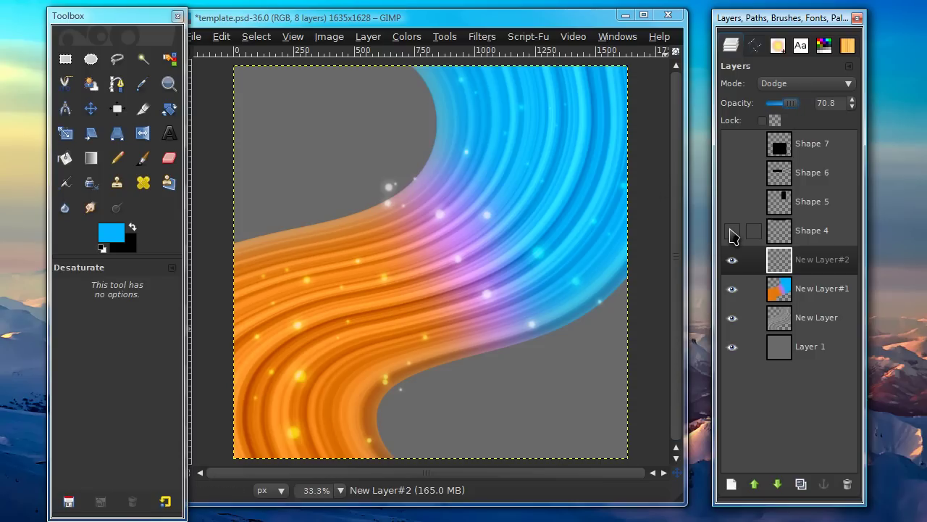
left_click(820, 326)
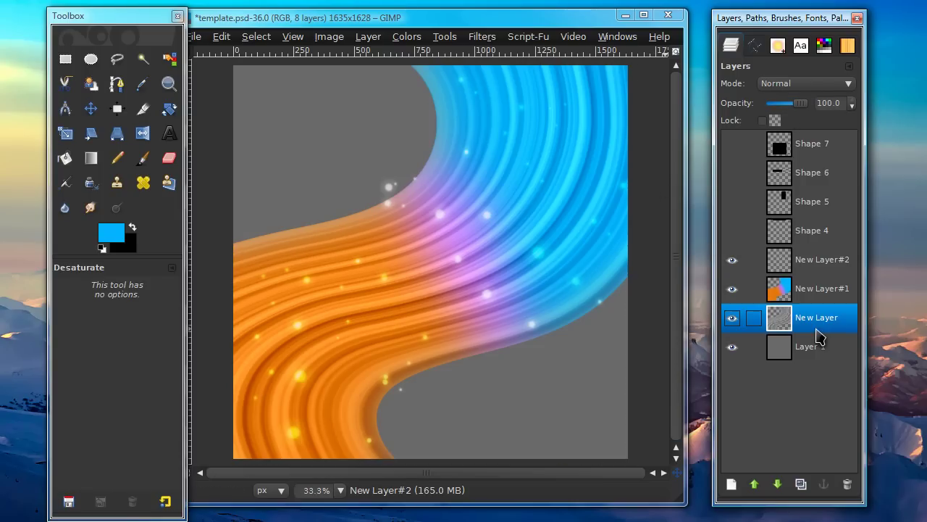
left_click(826, 352)
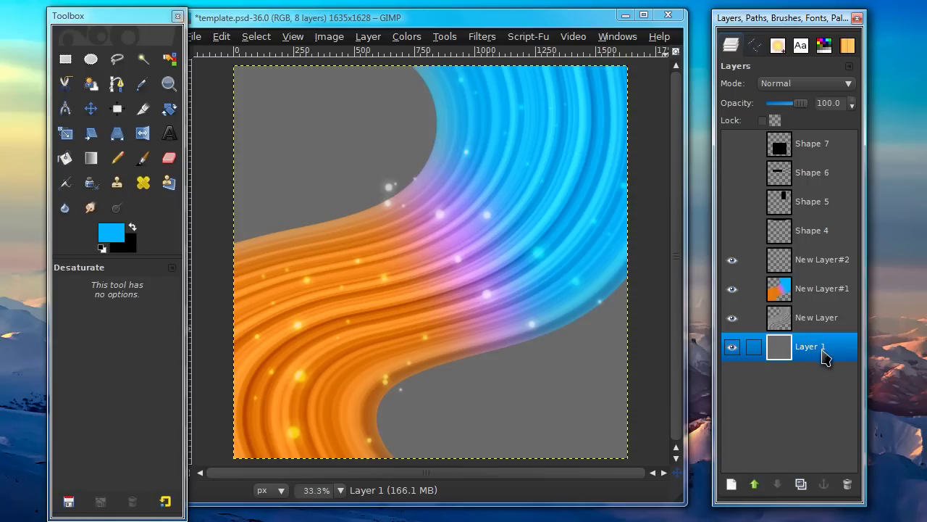
Add a new layer above Layer 1 and prepare a smaller black 'really fuzzy' brush.
left_click(731, 484)
key("Return")
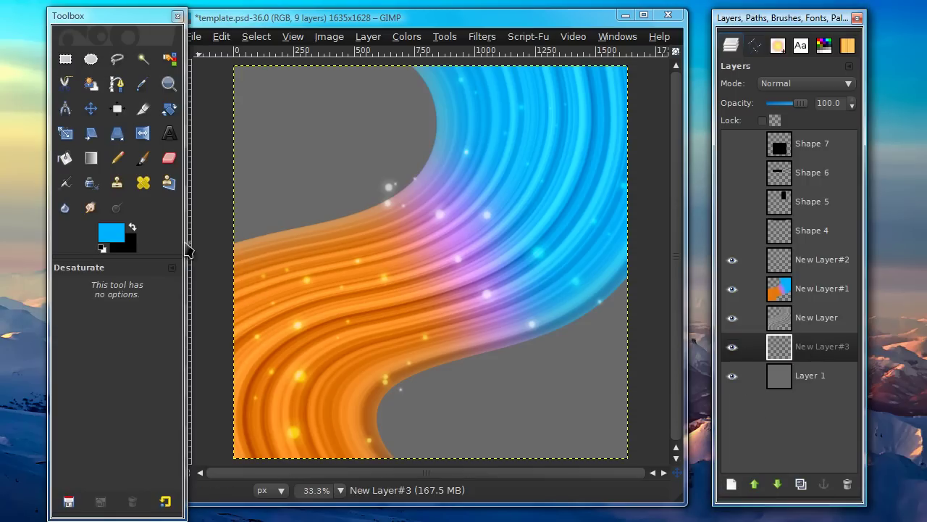
left_click(132, 229)
key("p")
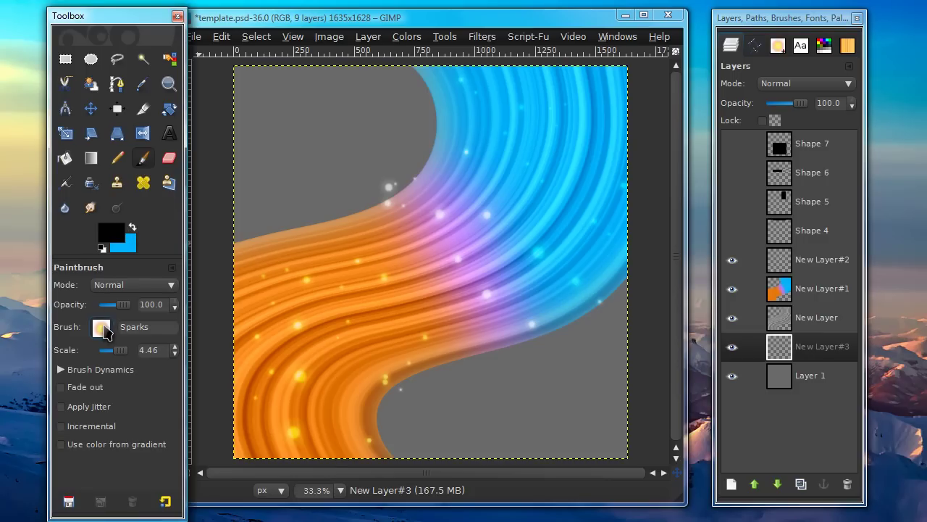
left_click(101, 328)
scroll(210, 438, "up", 5)
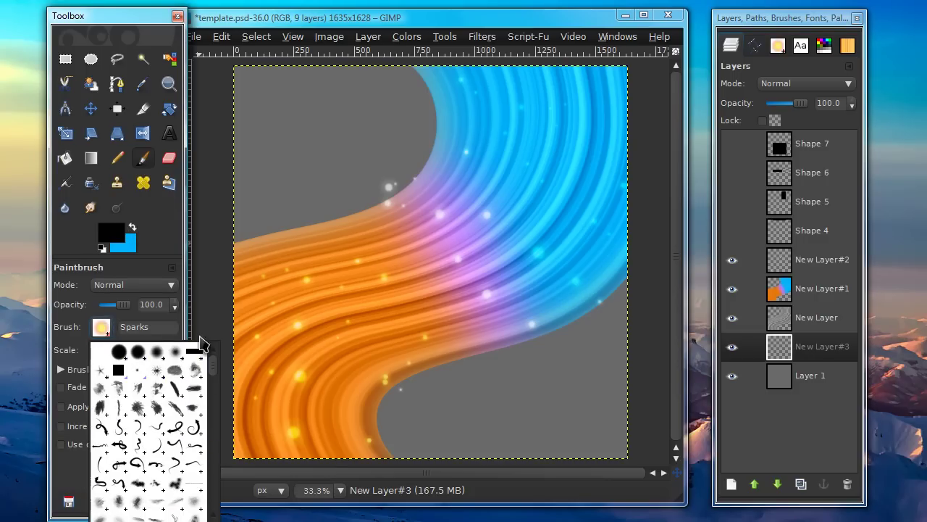
left_click(174, 355)
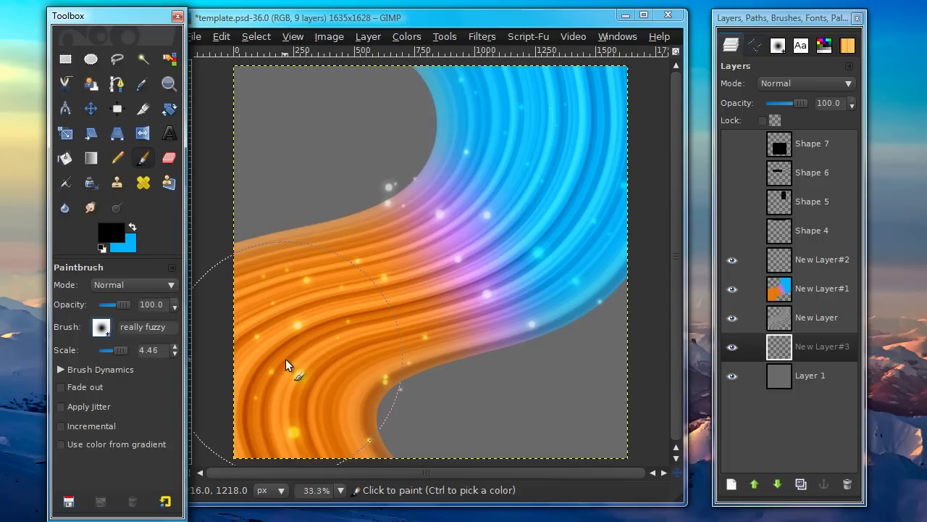
key("bracketleft")
key("bracketleft")
key("bracketleft")
key("bracketleft")
key("bracketleft")
key("bracketleft")
key("bracketleft")
key("bracketleft")
key("bracketleft")
key("bracketleft")
Paint soft black shadows along the swirl's lower and upper-left edges.
mouse_move(328, 427)
left_mouse_down()
mouse_move(355, 356)
mouse_move(357, 448)
mouse_move(351, 407)
mouse_move(370, 336)
mouse_move(370, 348)
mouse_move(441, 337)
mouse_move(379, 378)
mouse_move(575, 284)
mouse_move(621, 230)
left_mouse_up()
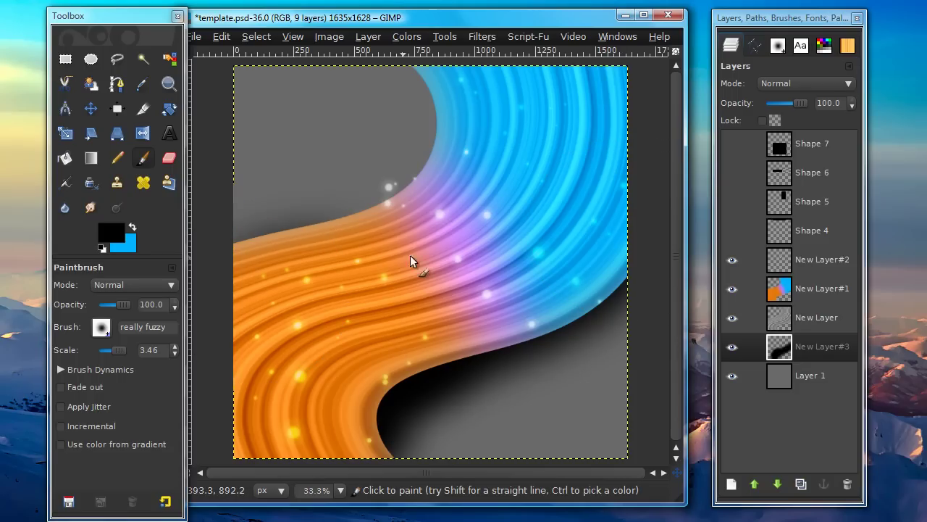
mouse_move(410, 255)
left_mouse_down()
mouse_move(440, 76)
mouse_move(423, 67)
mouse_move(479, 145)
mouse_move(462, 203)
mouse_move(379, 274)
mouse_move(186, 285)
left_mouse_up()
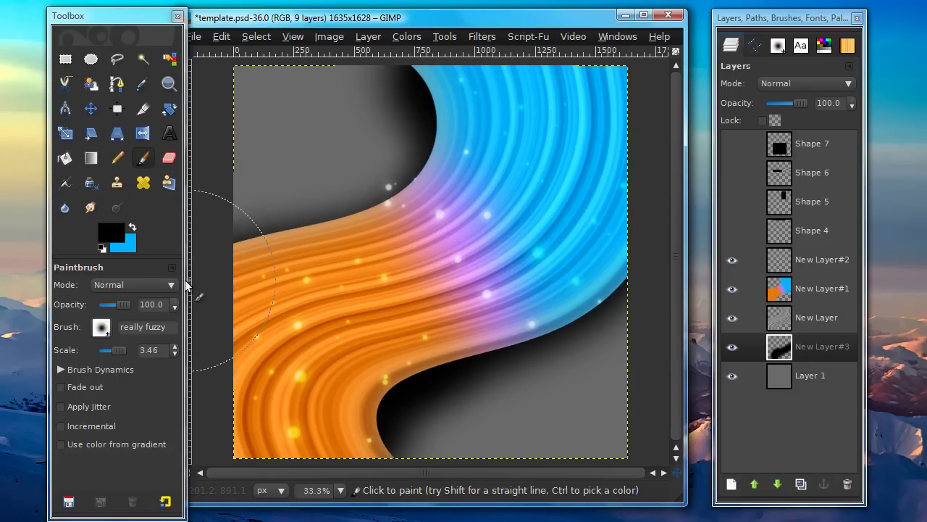
mouse_move(396, 285)
left_mouse_down()
mouse_move(462, 140)
mouse_move(376, 285)
left_mouse_up()
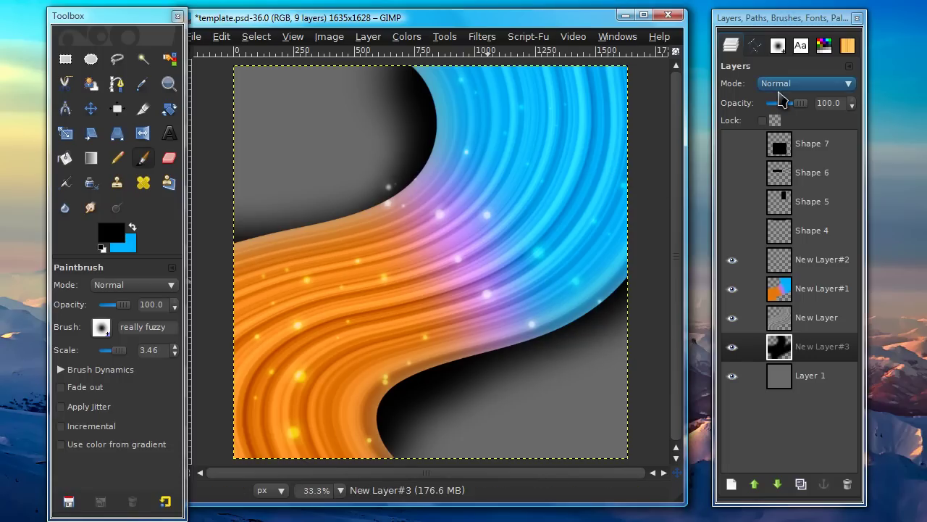
Set the shadow layer's blend mode to Soft light.
left_click(800, 83)
left_click(781, 262)
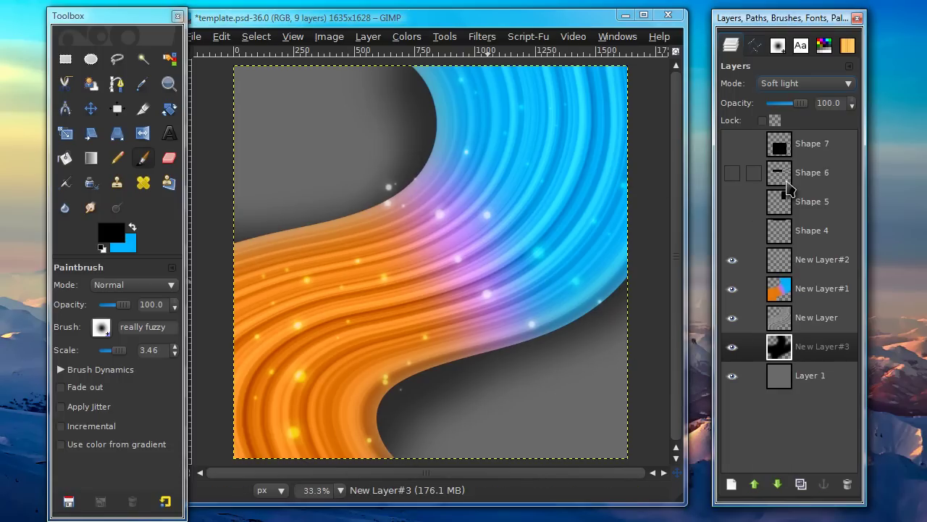
left_click(811, 239)
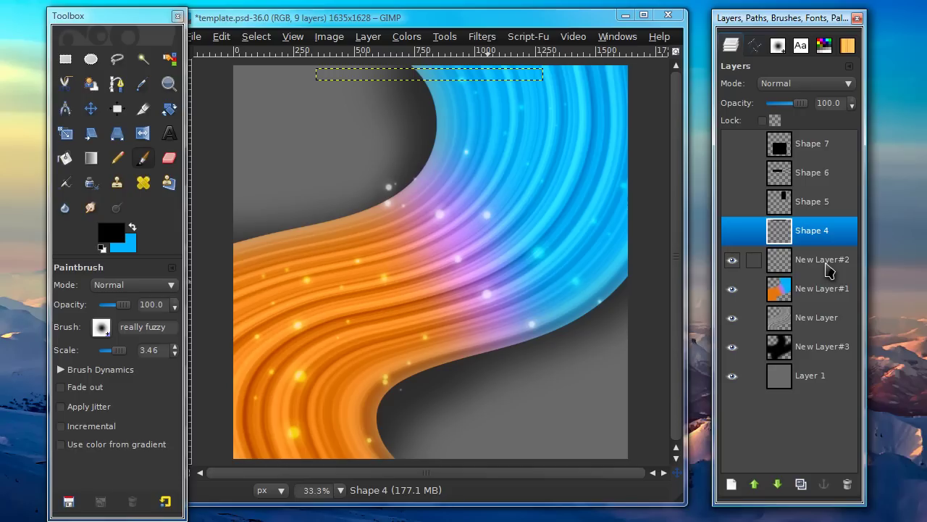
Make the Shape 4, 5, 6 and 7 layers visible and select Shape 5.
left_click(732, 231)
left_click(735, 213)
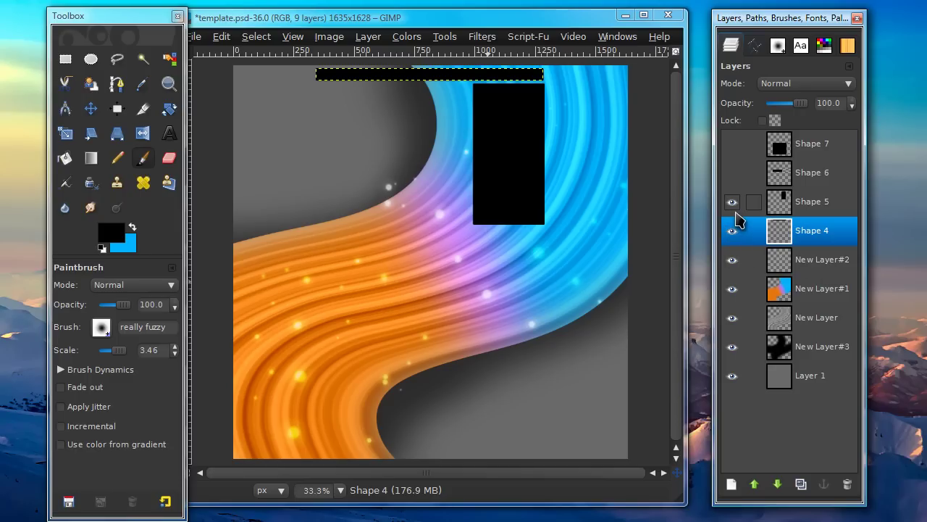
left_click(731, 172)
left_click(732, 144)
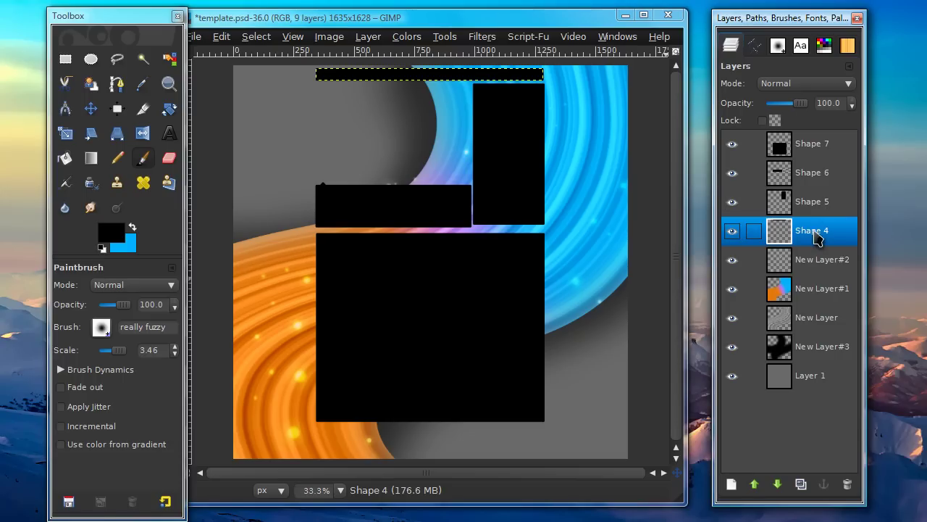
left_click(823, 208)
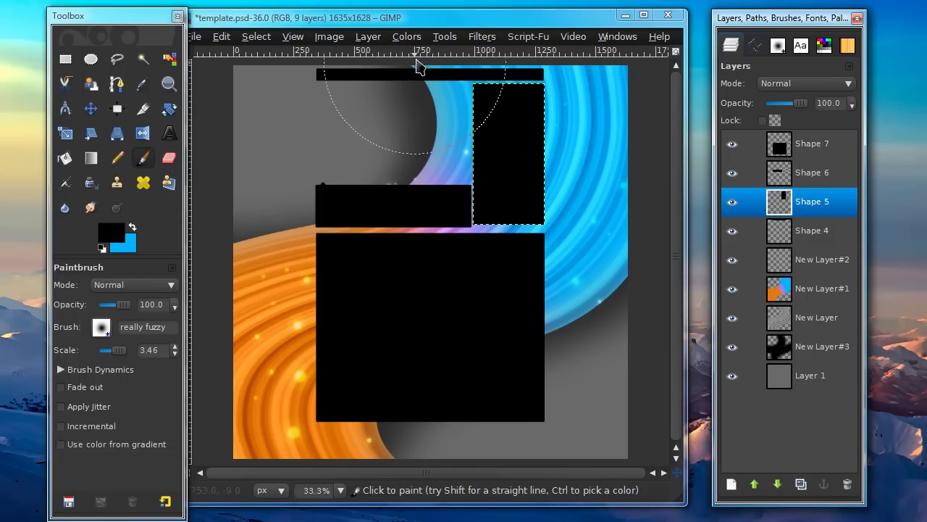
Invert Shape 5 to a white rectangle, then hide Shape 6, 7 and 4.
left_click(407, 37)
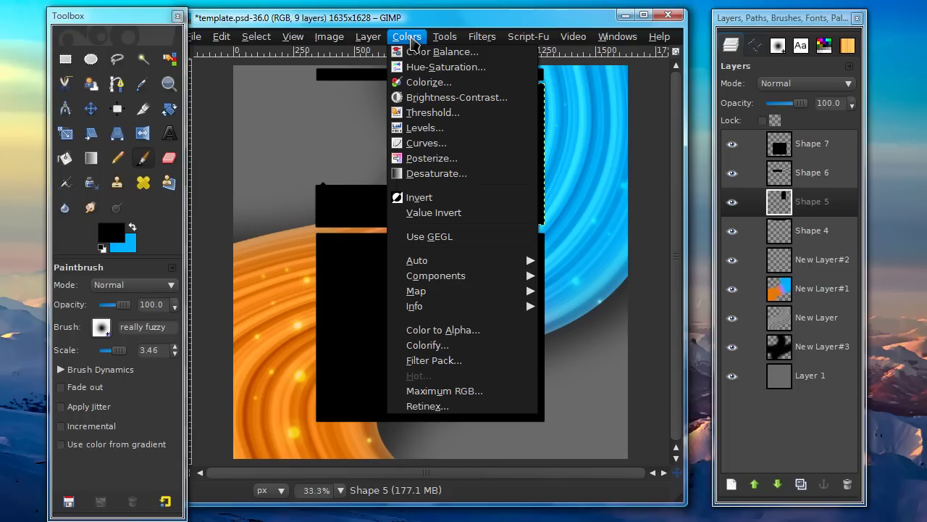
left_click(429, 197)
left_click(732, 173)
left_click(732, 143)
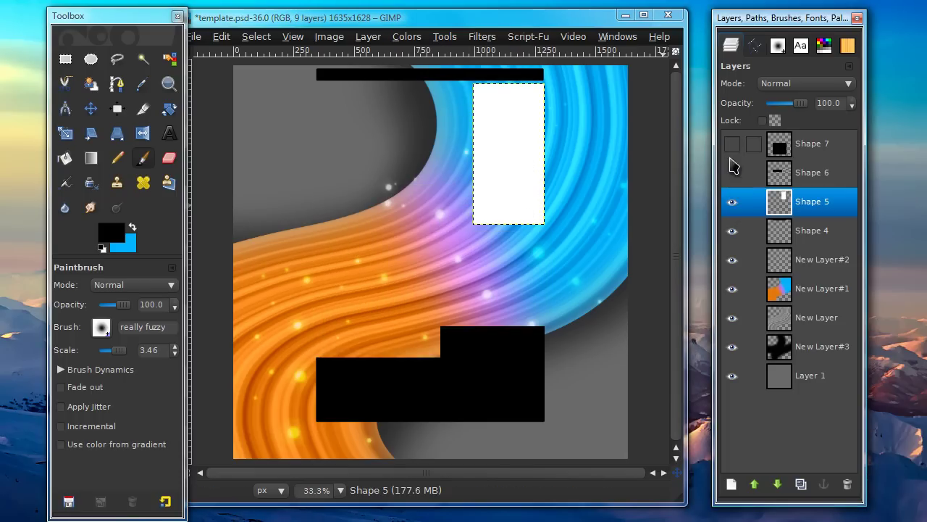
left_click(733, 230)
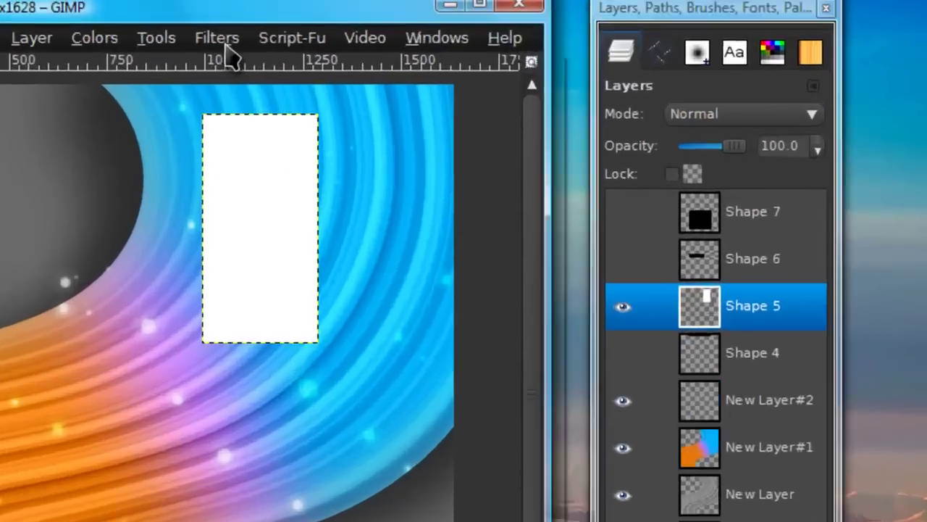
Give the white rectangle a blur-10, 80-opacity drop shadow and merge Shape 5 down into it.
left_click(483, 37)
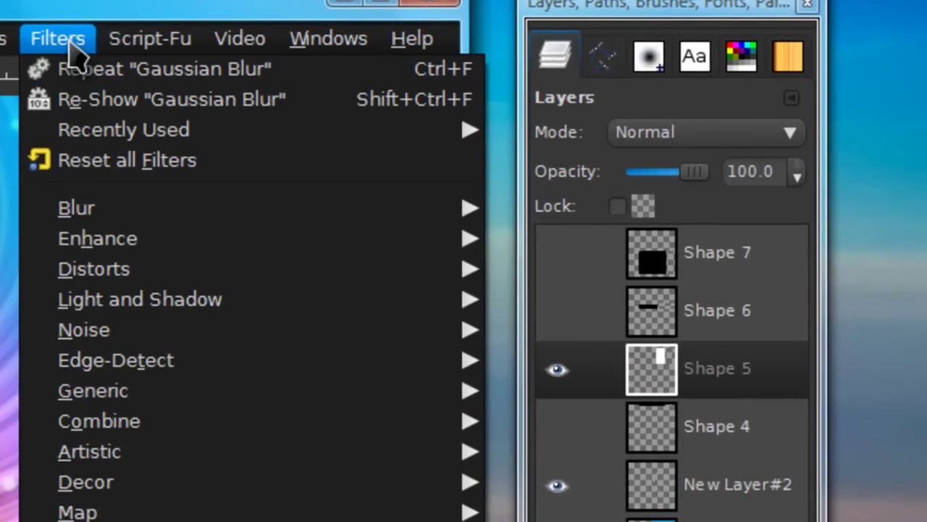
mouse_move(197, 303)
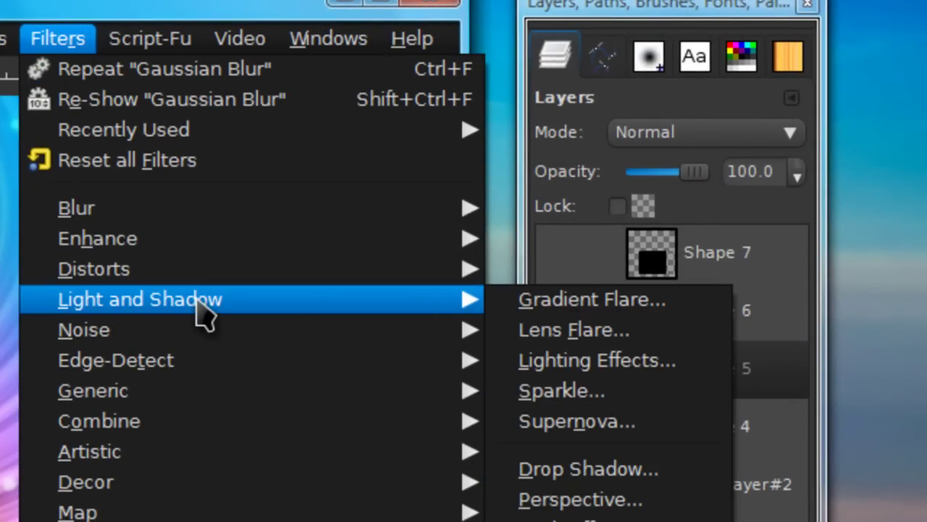
left_click(555, 477)
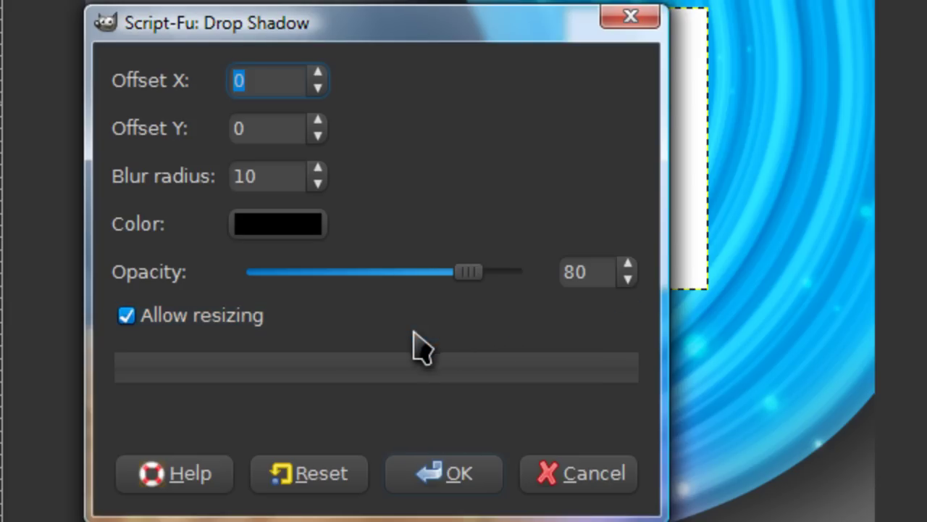
left_click(456, 472)
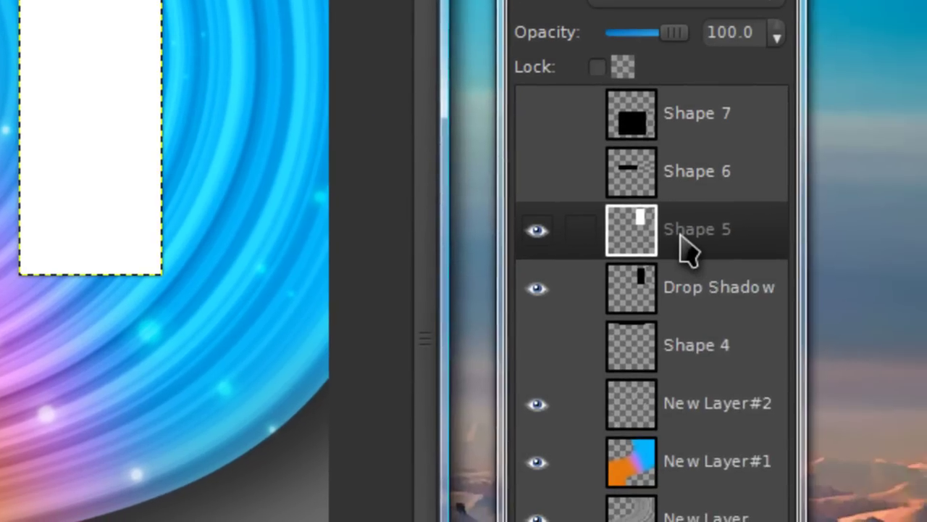
right_click(688, 250)
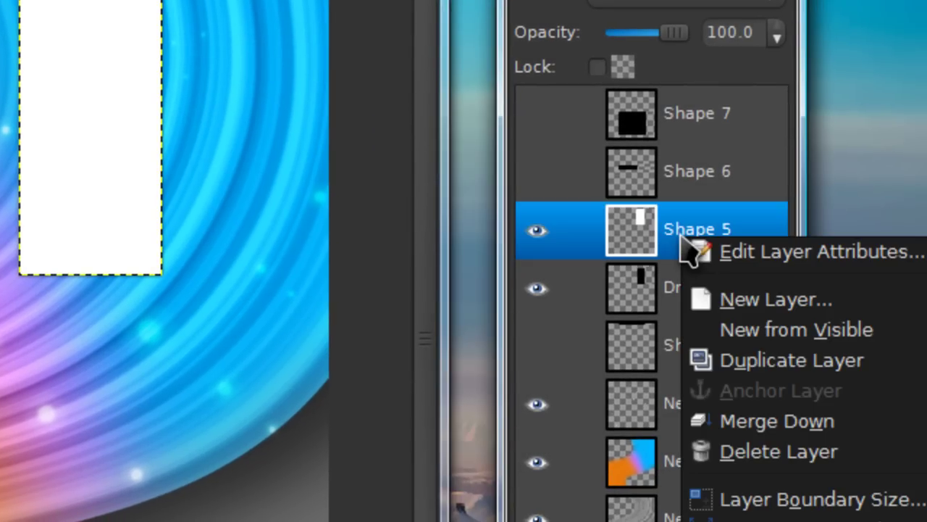
left_click(733, 426)
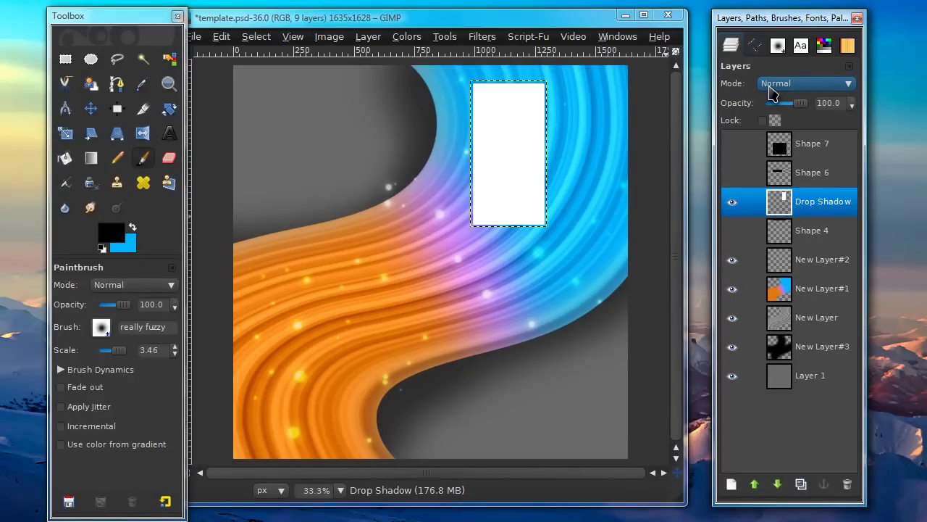
Blend the Drop Shadow layer in Overlay mode, then select the Shape 7 layer.
left_click(770, 87)
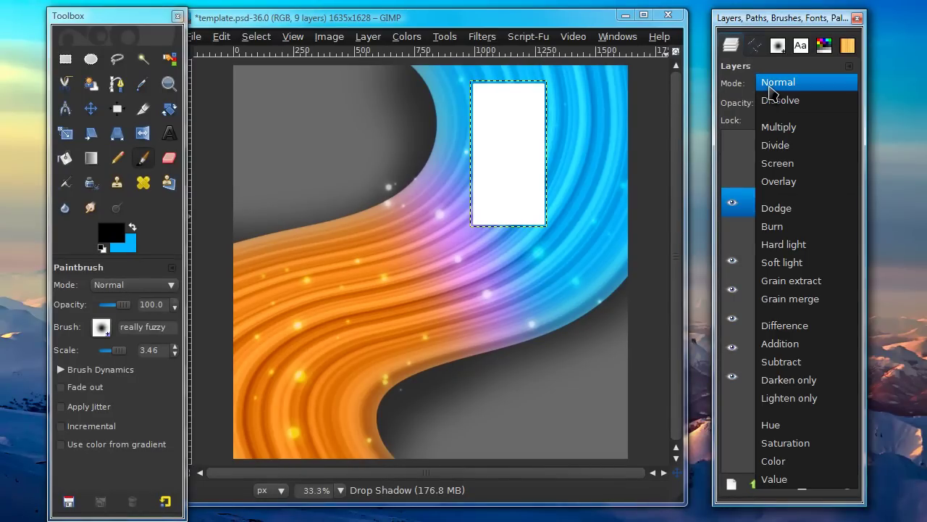
left_click(789, 186)
left_click(833, 233)
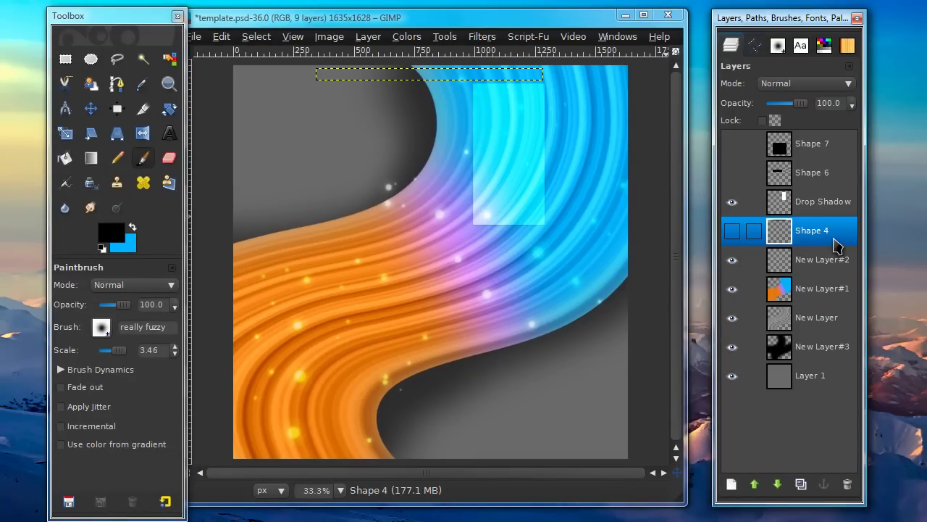
scroll(567, 200, "up", 2)
scroll(567, 200, "up", 1)
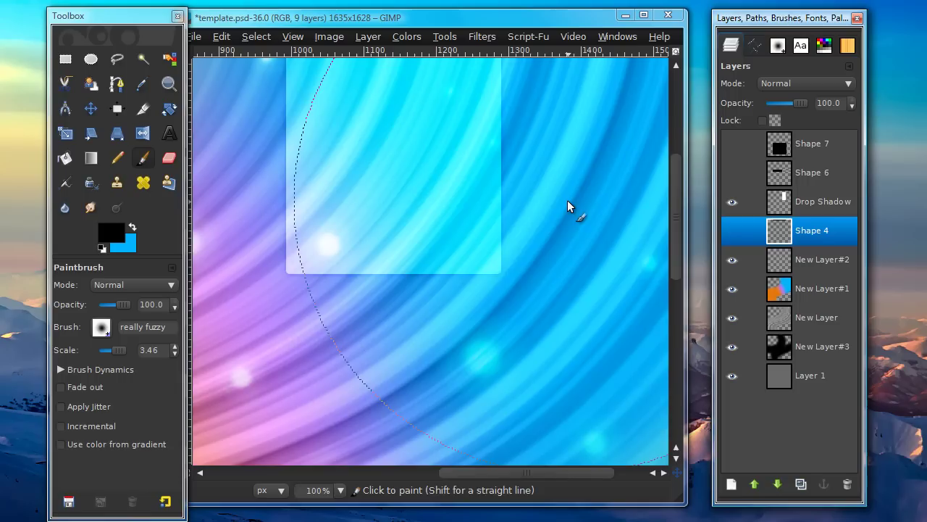
scroll(567, 199, "up", 2)
scroll(632, 215, "down", 1)
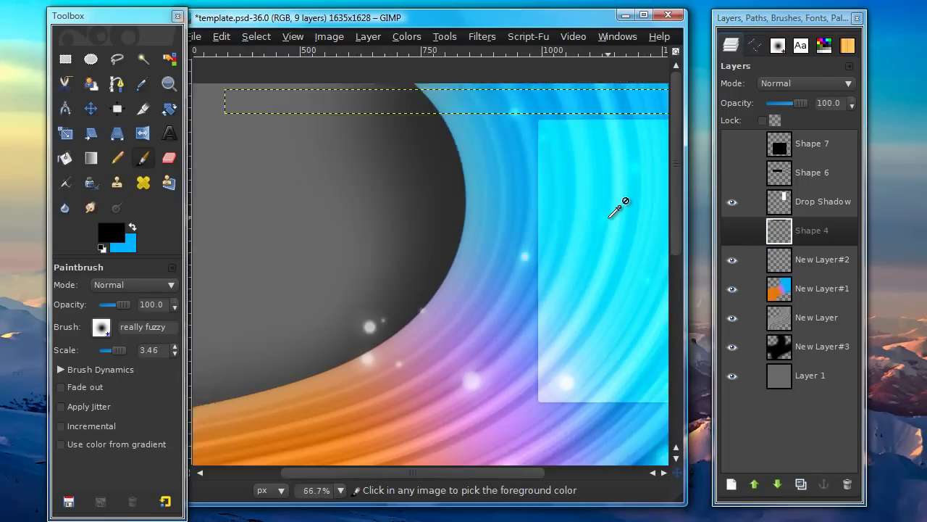
scroll(612, 214, "down", 2)
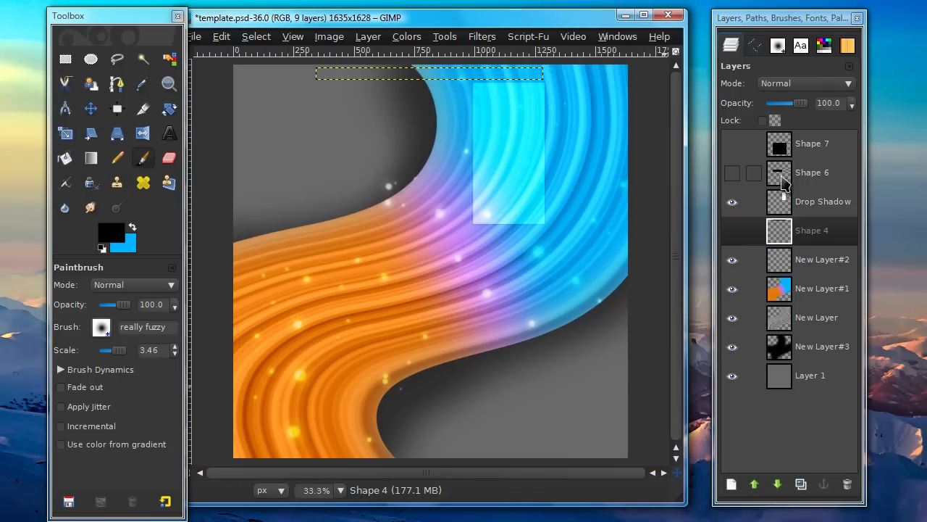
left_click(813, 153)
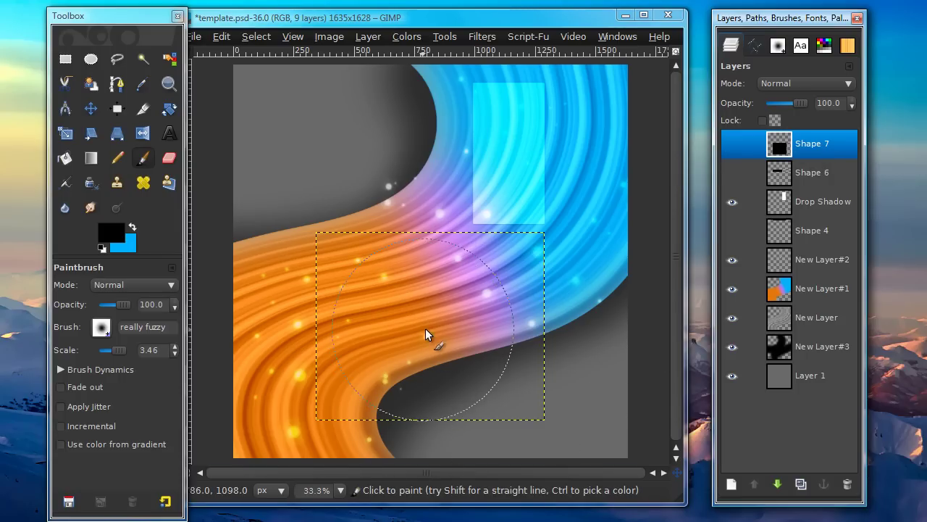
Add New Layer#4 above Shape 7, reposition the window, and undo a trial black stroke.
left_click(732, 484)
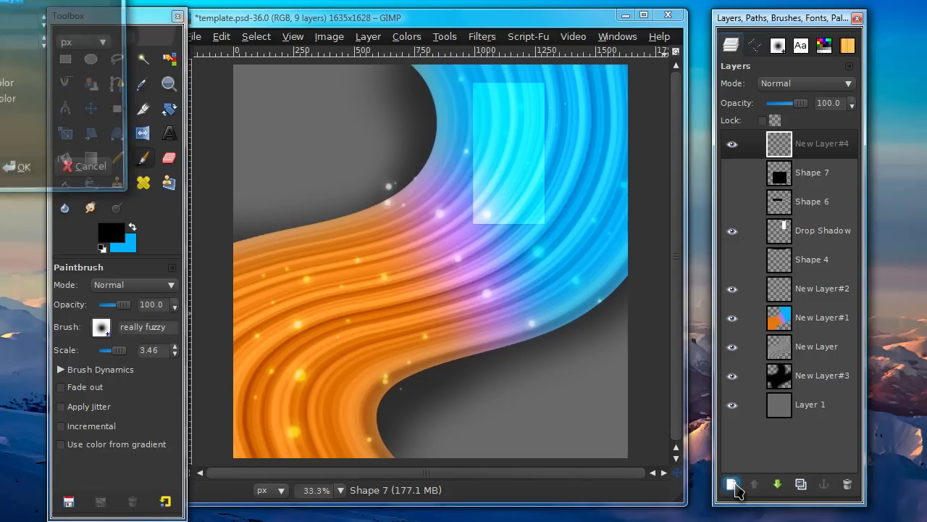
key("Return")
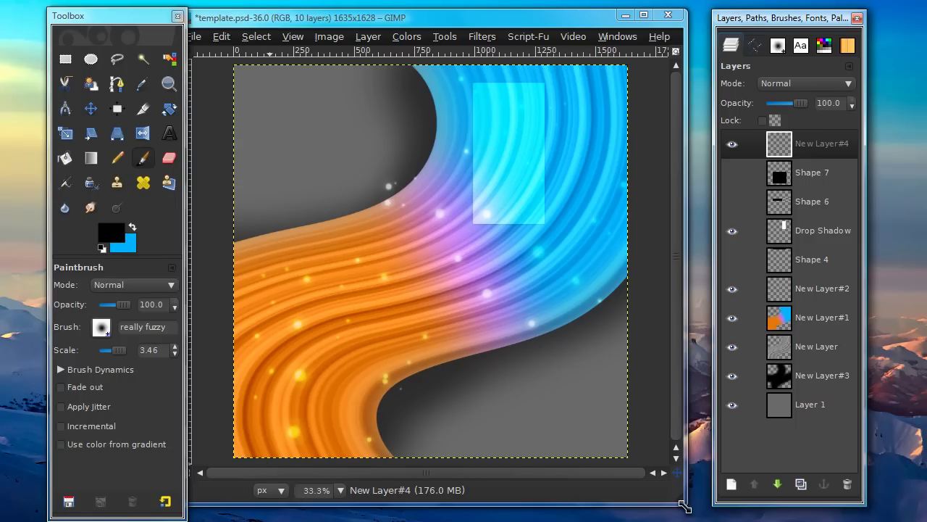
left_click_drag(685, 507, 713, 518)
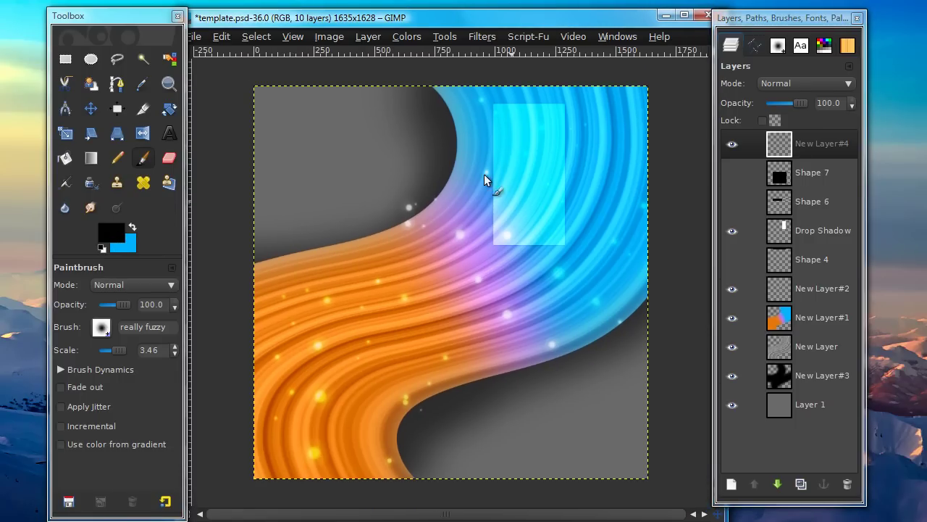
left_click_drag(360, 18, 350, 1)
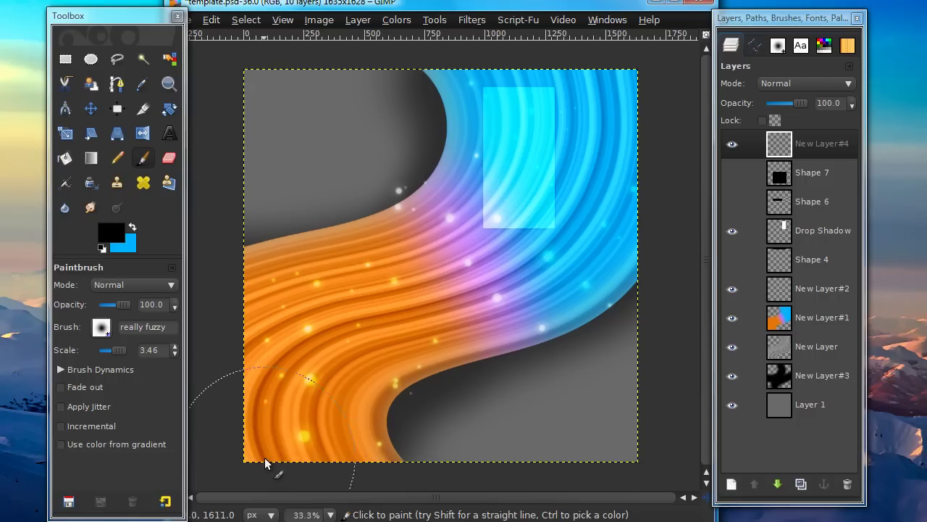
mouse_move(265, 462)
left_mouse_down()
mouse_move(472, 468)
mouse_move(217, 470)
mouse_move(674, 509)
mouse_move(515, 509)
mouse_move(751, 506)
mouse_move(461, 490)
mouse_move(591, 490)
mouse_move(550, 480)
left_mouse_up()
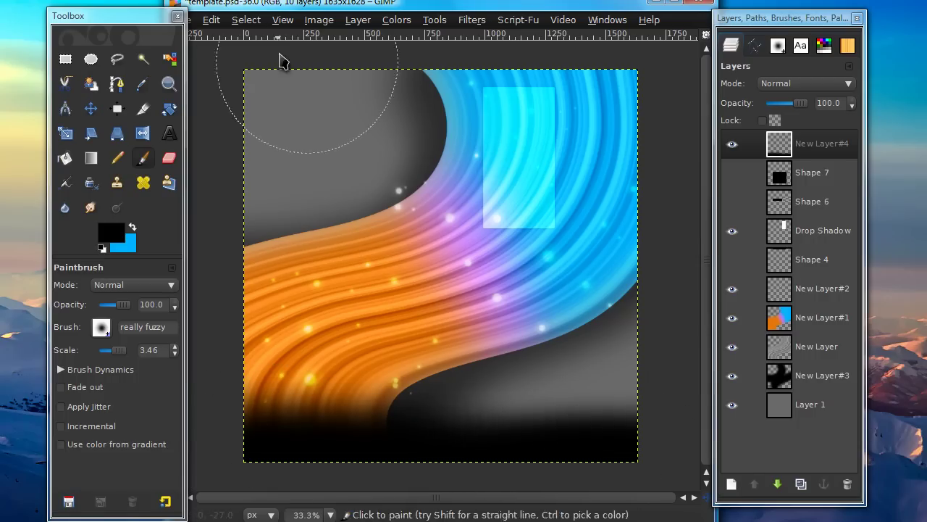
key("ctrl+z")
Fade the bottom, right and left edges to black with the FG to Transparent gradient.
left_click(92, 159)
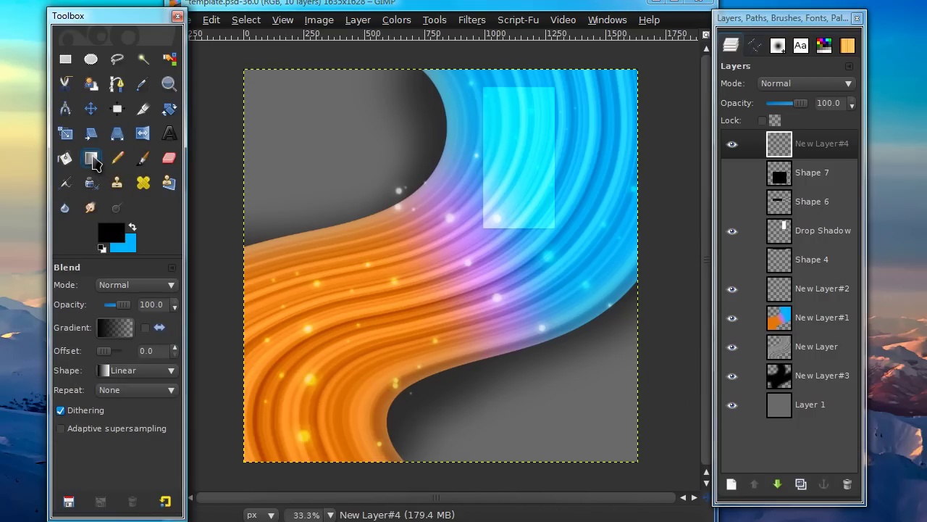
left_click(102, 331)
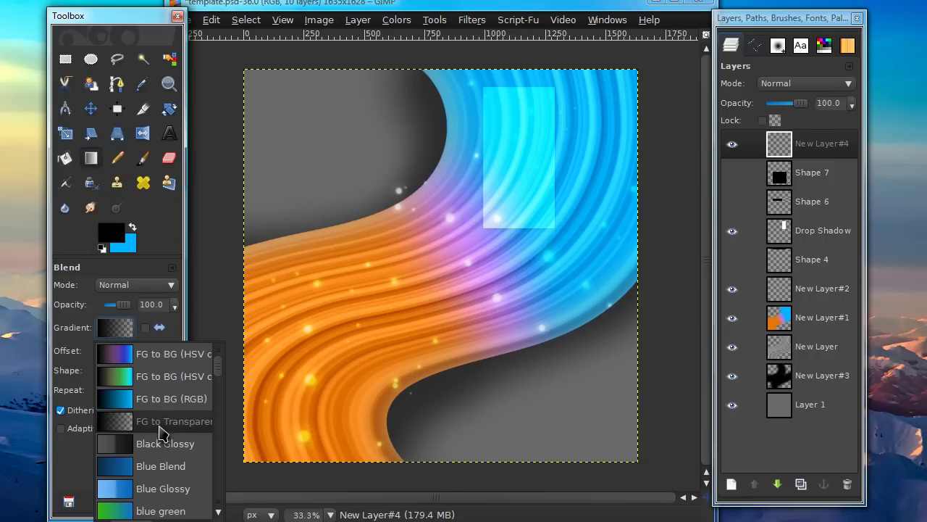
left_click(152, 253)
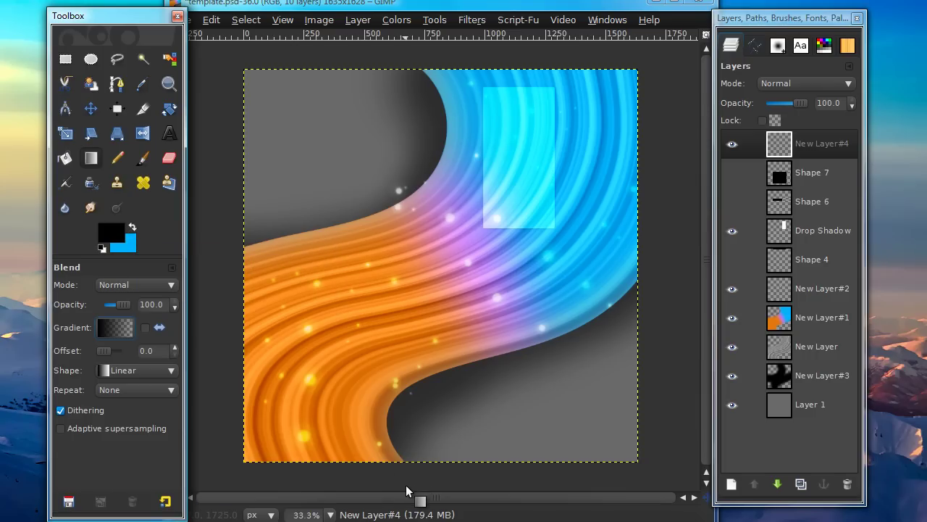
left_click_drag(405, 481, 417, 363)
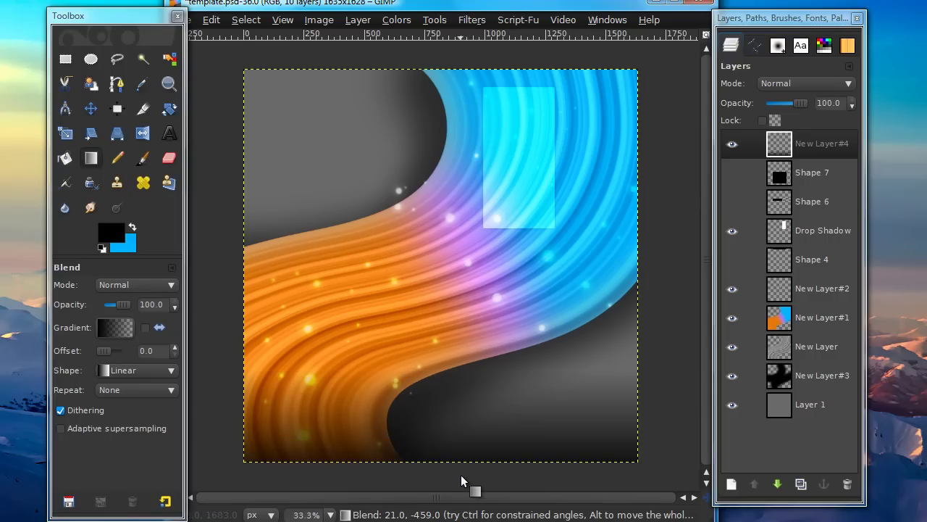
left_click_drag(460, 465, 487, 351)
left_click_drag(654, 282, 593, 283)
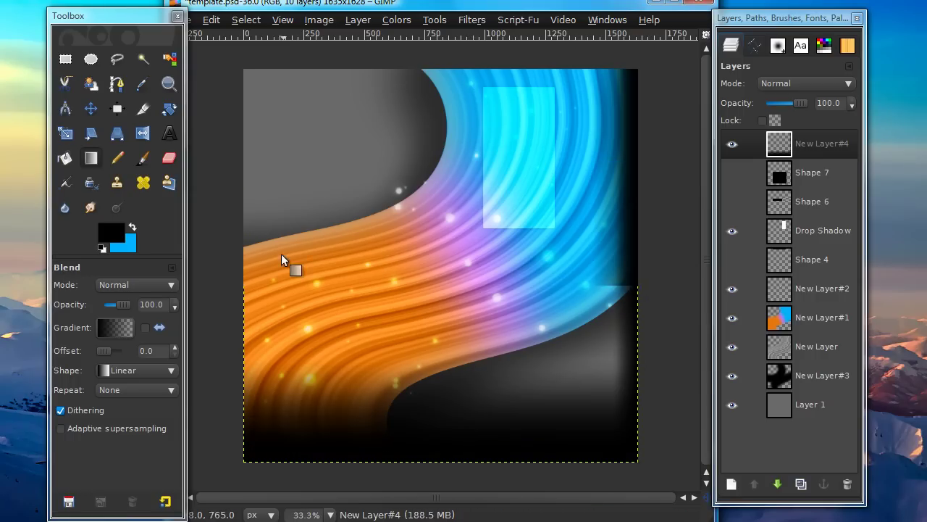
left_click_drag(240, 257, 285, 260)
left_click_drag(229, 259, 250, 263)
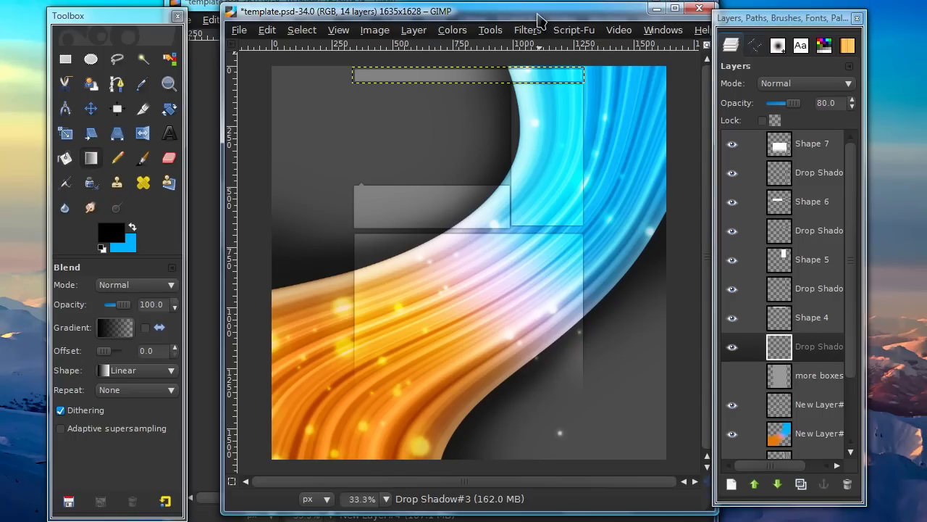
Move the other template window aside and undo the accidental black fill.
mouse_move(539, 18)
left_mouse_down()
mouse_move(510, 21)
mouse_move(400, 442)
mouse_move(400, 518)
left_mouse_up()
left_click_drag(399, 118, 391, 157)
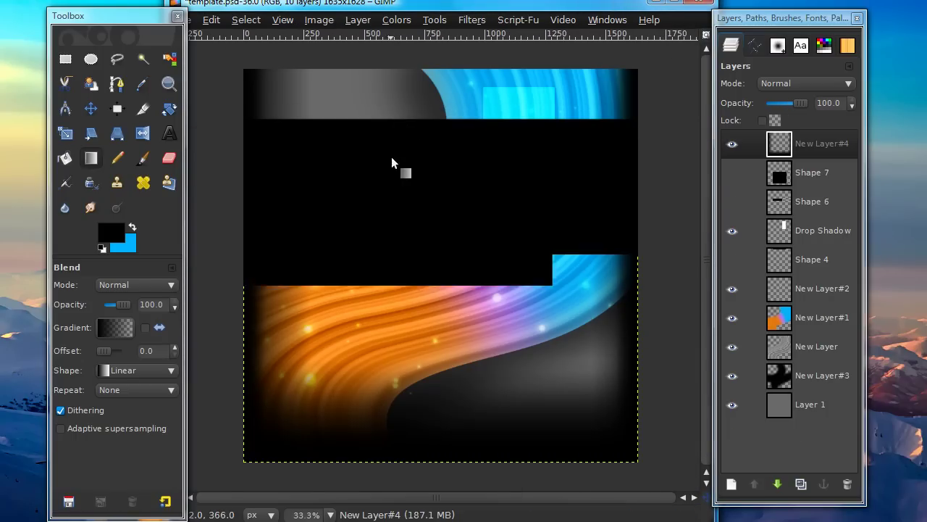
key("ctrl+z")
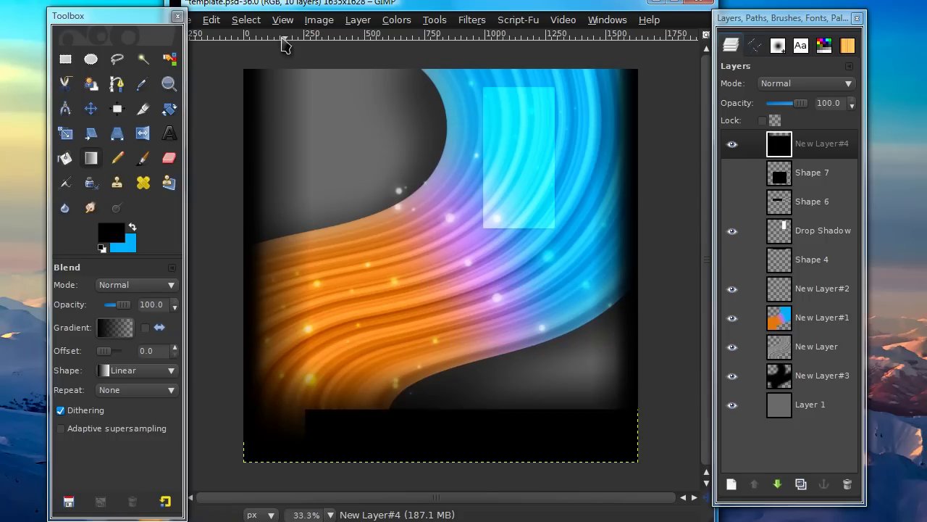
Bring the 14-layer template.psd-34.0 window to the front and position it at the top of the screen.
key("alt+Tab")
left_click_drag(416, 140, 531, 16)
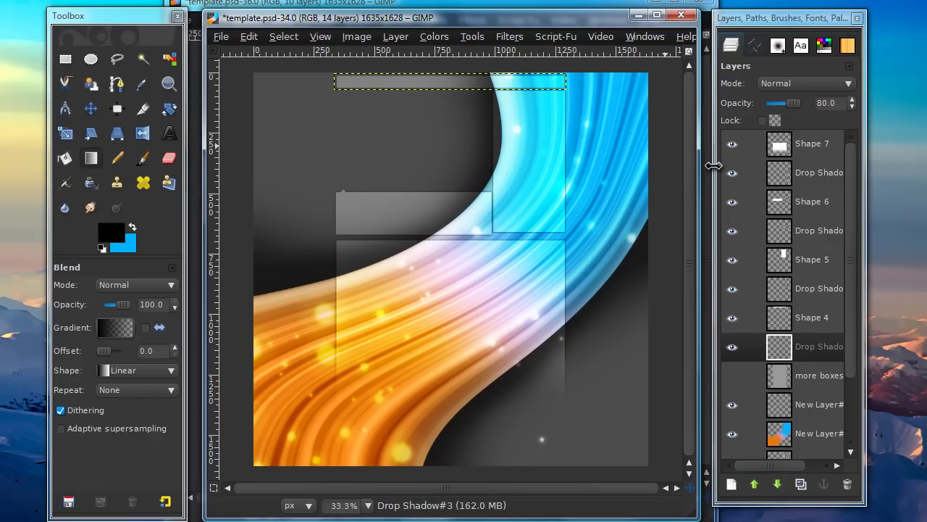
mouse_move(574, 19)
left_mouse_down()
mouse_move(555, 17)
mouse_move(572, 13)
left_mouse_up()
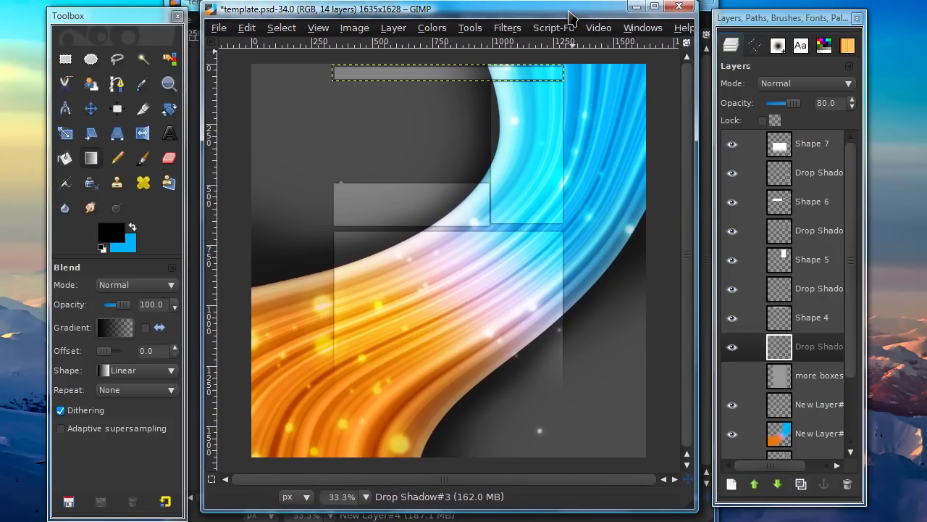